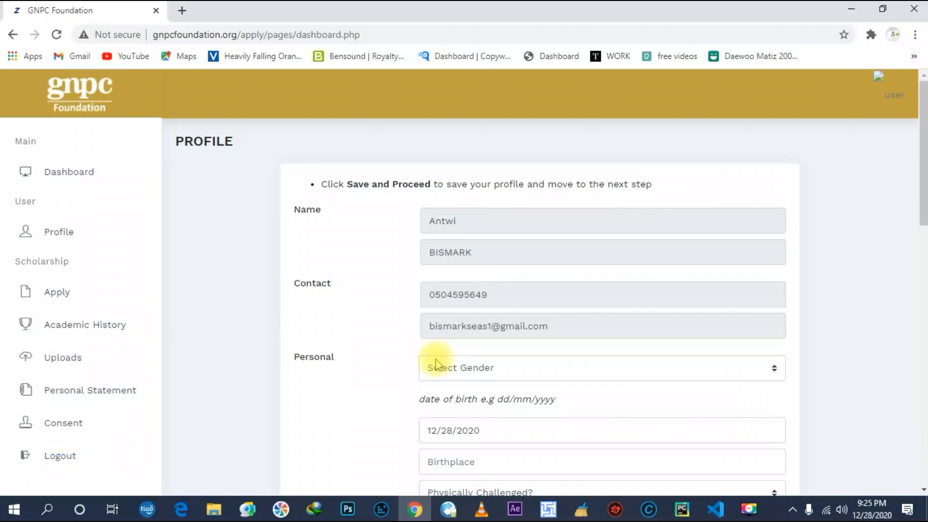
Set the gender to Male and the date of birth to 01/05/1999.
{"action": "scroll", "coordinate": [482, 357], "scroll_direction": "down", "scroll_amount": 2}
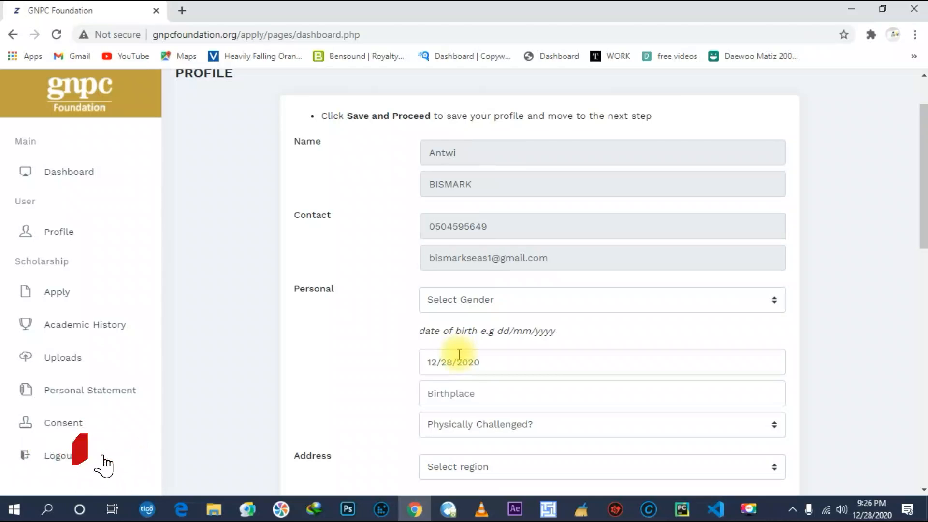
{"action": "left_click", "coordinate": [516, 308]}
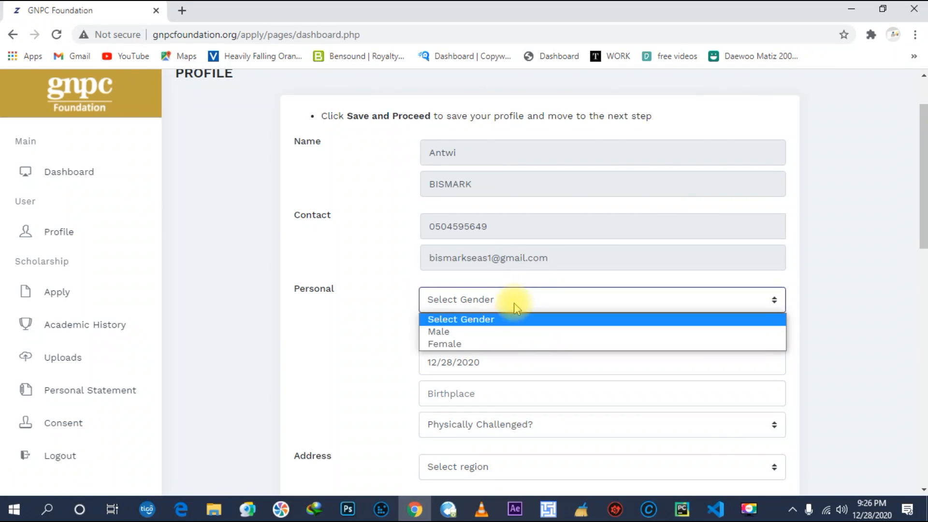
{"action": "left_click", "coordinate": [503, 331]}
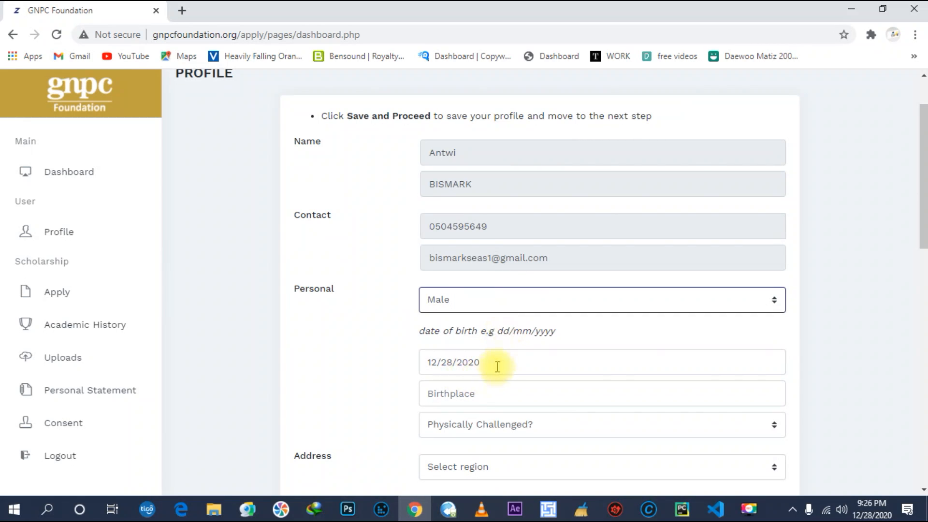
{"action": "left_click", "coordinate": [463, 364]}
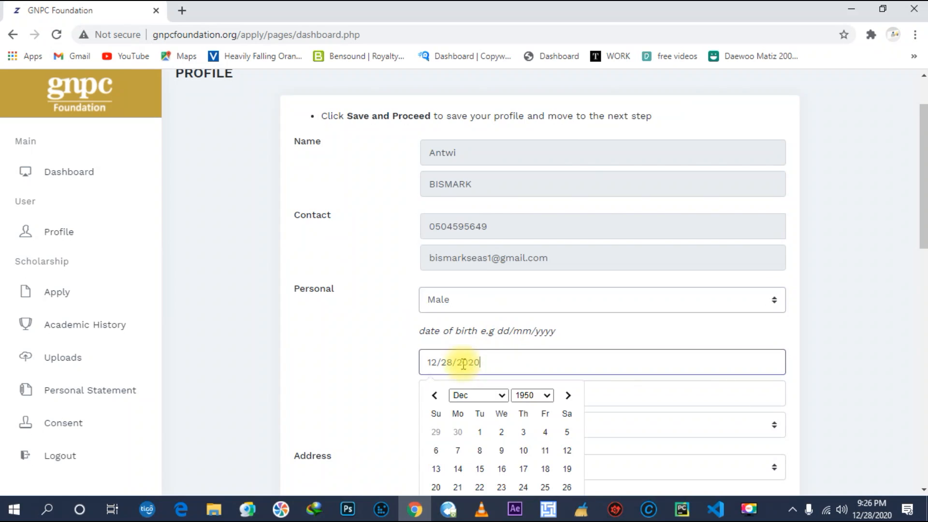
{"action": "key", "text": "ctrl+a"}
{"action": "type", "text": "01/05/1999"}
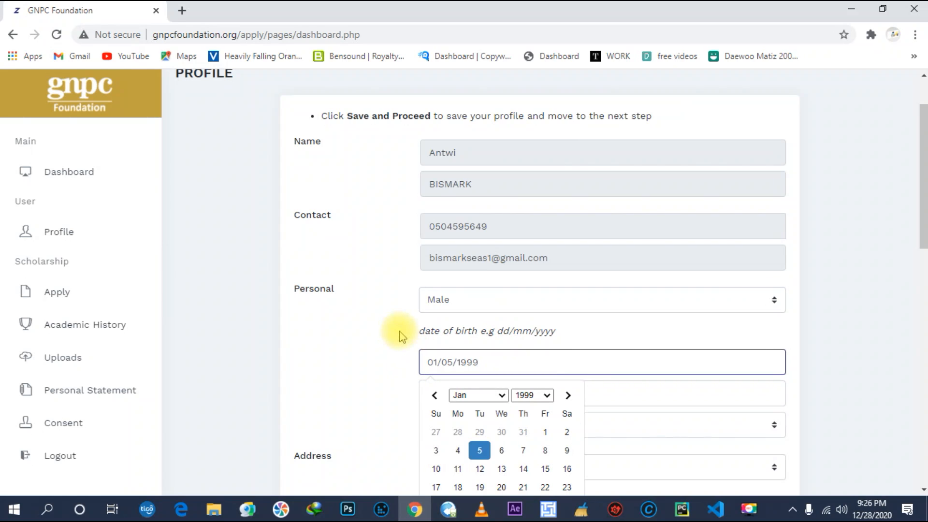
{"action": "left_click", "coordinate": [397, 386]}
Enter Kumasi as the birthplace and answer No to Physically Challenged.
{"action": "left_click", "coordinate": [480, 397]}
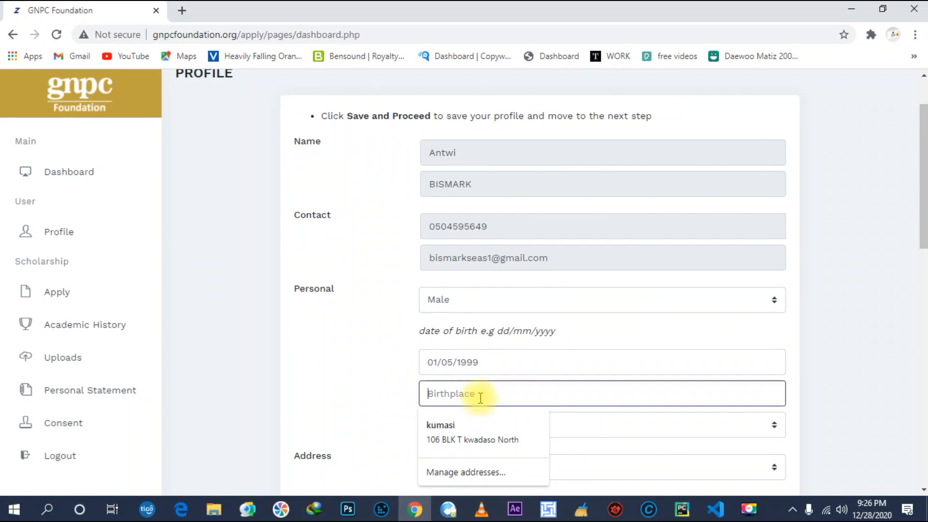
{"action": "type", "text": "K"}
{"action": "type", "text": "umasi"}
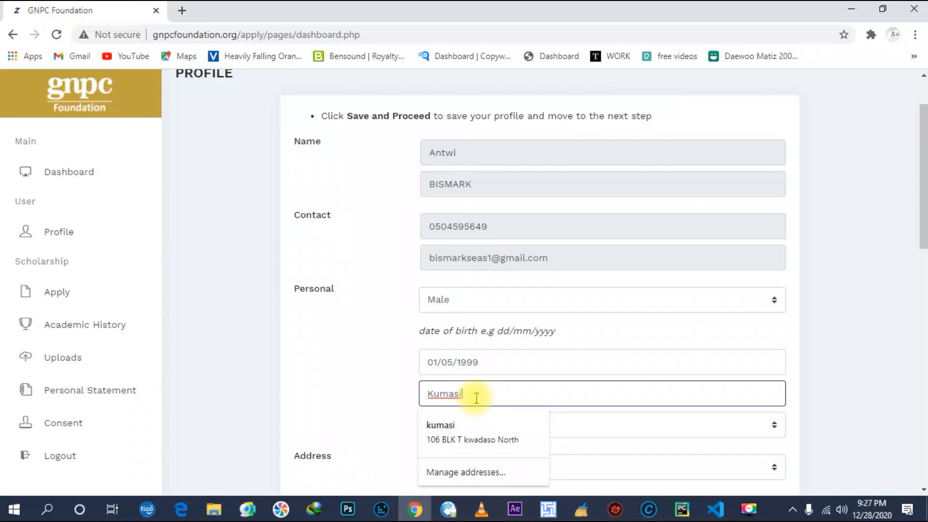
{"action": "left_click", "coordinate": [344, 373]}
{"action": "scroll", "coordinate": [530, 404], "scroll_direction": "down", "scroll_amount": 3}
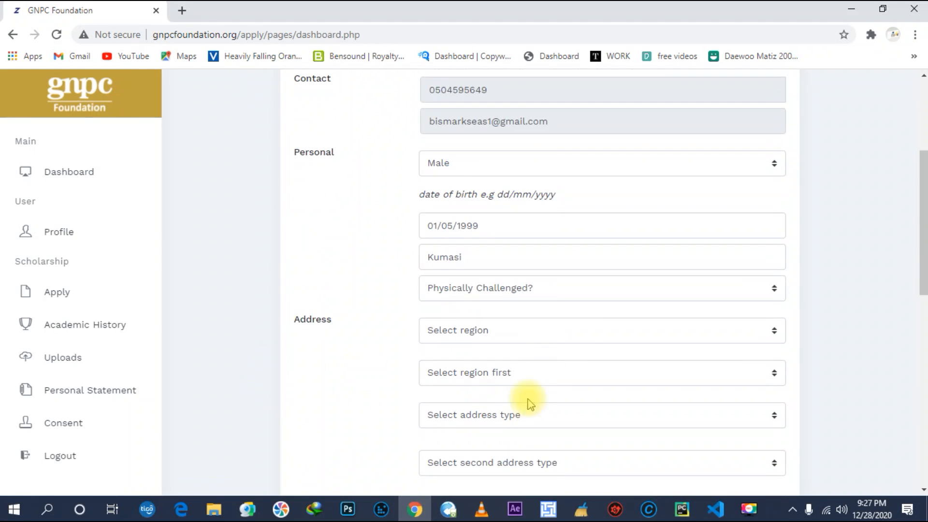
{"action": "left_click", "coordinate": [588, 291]}
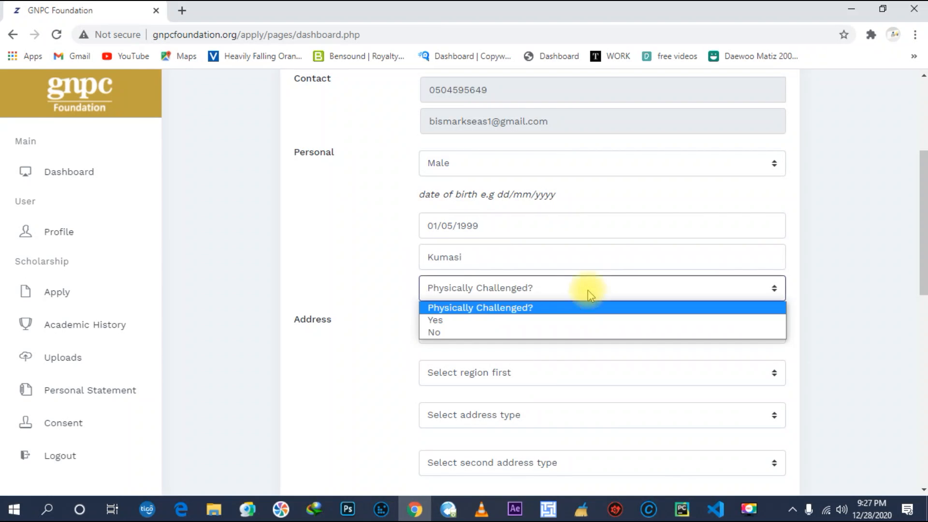
{"action": "left_click", "coordinate": [556, 331]}
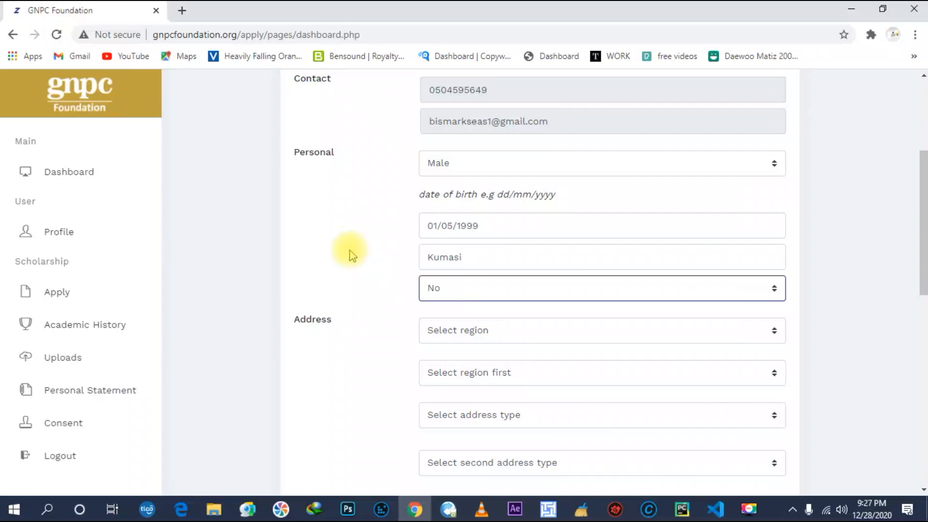
Set the region to Ashanti and the district to KWABRE EAST MUNICIPAL.
{"action": "scroll", "coordinate": [410, 222], "scroll_direction": "down", "scroll_amount": 3}
{"action": "left_click", "coordinate": [466, 193]}
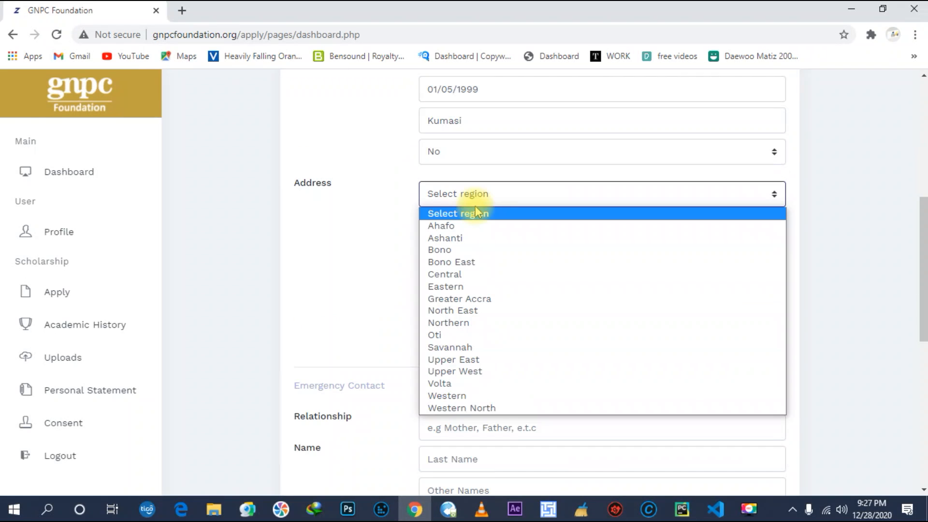
{"action": "left_click", "coordinate": [477, 238]}
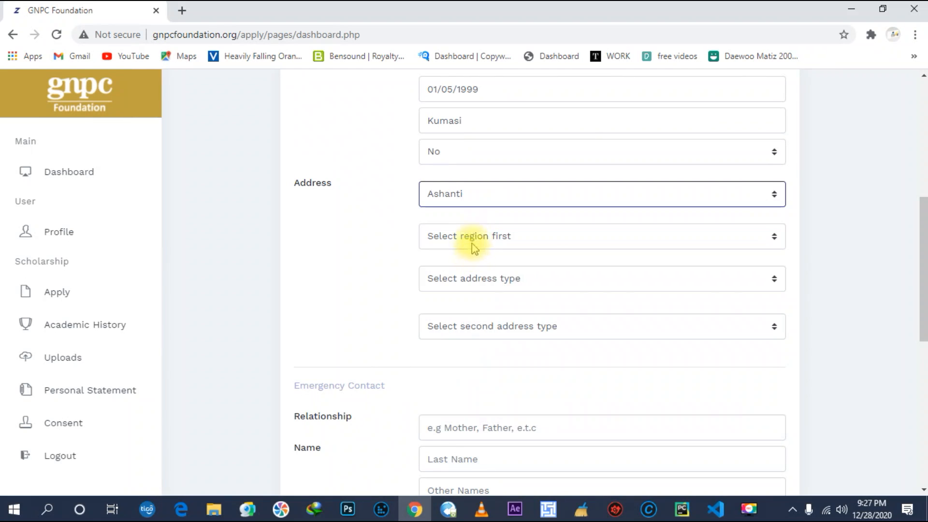
{"action": "left_click", "coordinate": [475, 242]}
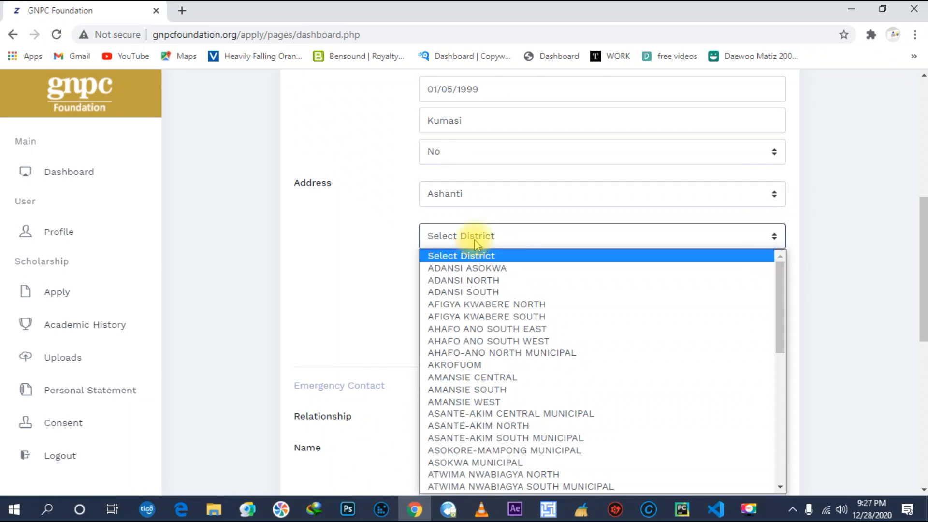
{"action": "scroll", "coordinate": [498, 339], "scroll_direction": "down", "scroll_amount": 5}
{"action": "scroll", "coordinate": [498, 340], "scroll_direction": "down", "scroll_amount": 4}
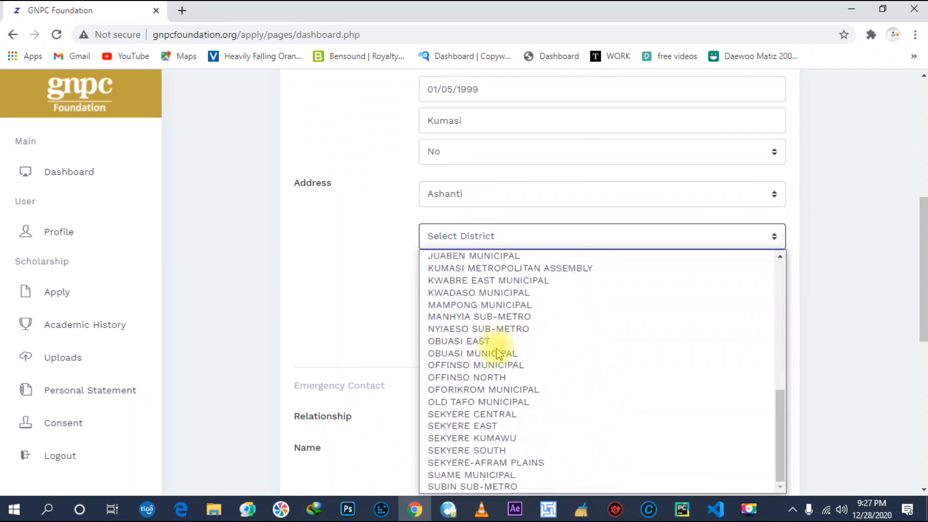
{"action": "key", "text": "k"}
{"action": "scroll", "coordinate": [497, 352], "scroll_direction": "up", "scroll_amount": 3}
{"action": "scroll", "coordinate": [497, 352], "scroll_direction": "down", "scroll_amount": 3}
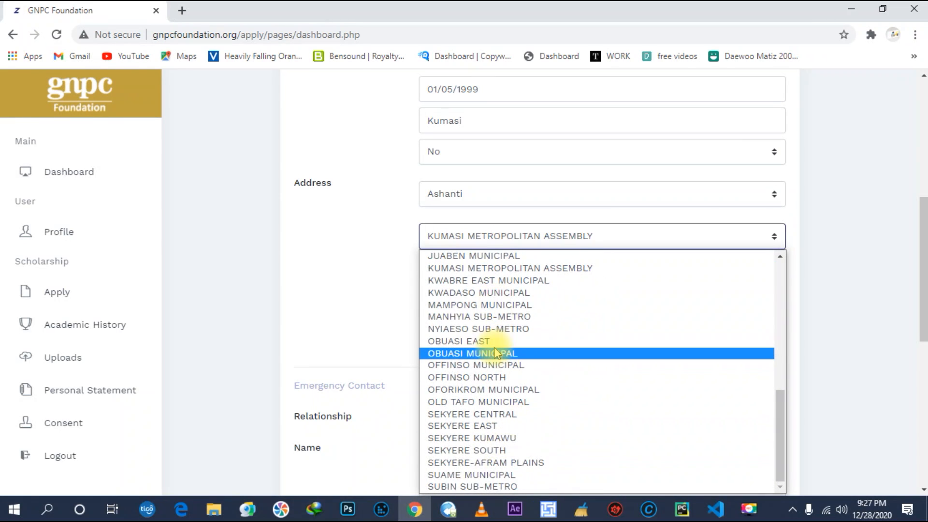
{"action": "scroll", "coordinate": [494, 347], "scroll_direction": "up", "scroll_amount": 3}
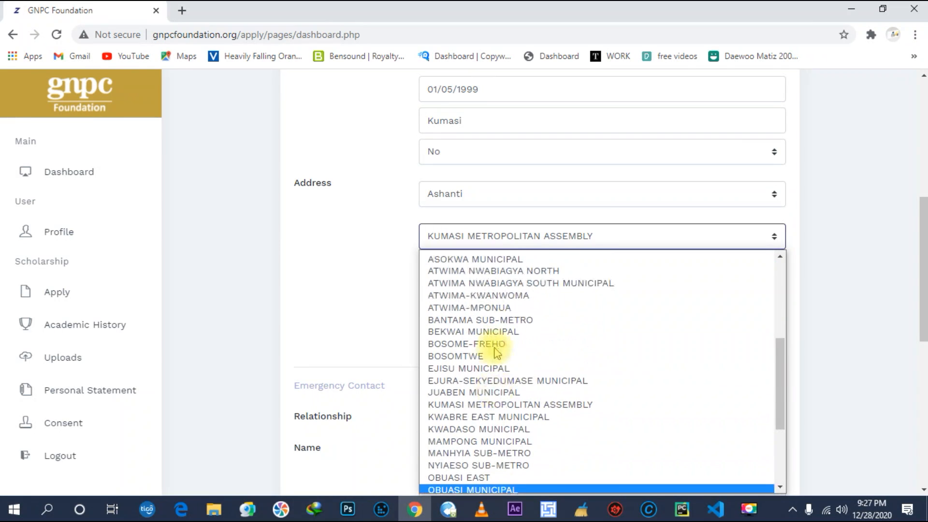
{"action": "left_click", "coordinate": [494, 418]}
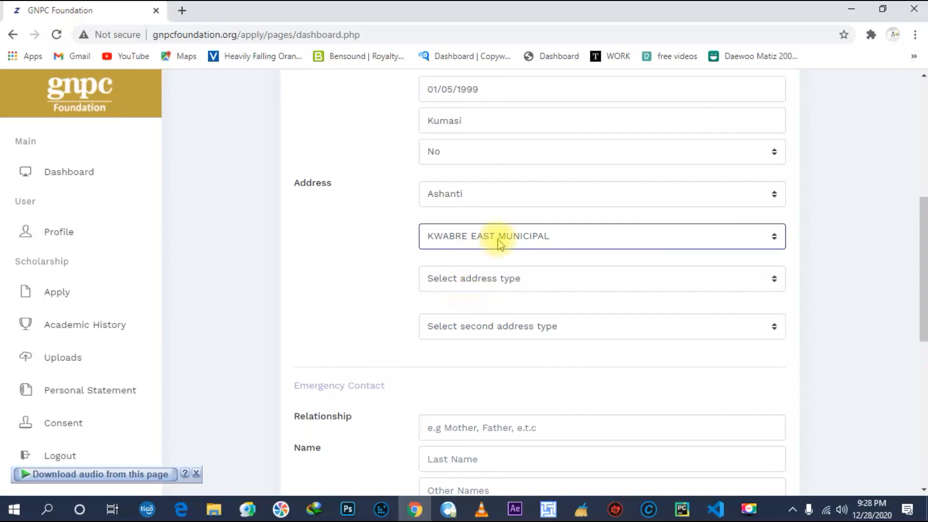
Choose Ghana Post GPS as the address type and enter the GPS address.
{"action": "left_click", "coordinate": [495, 288]}
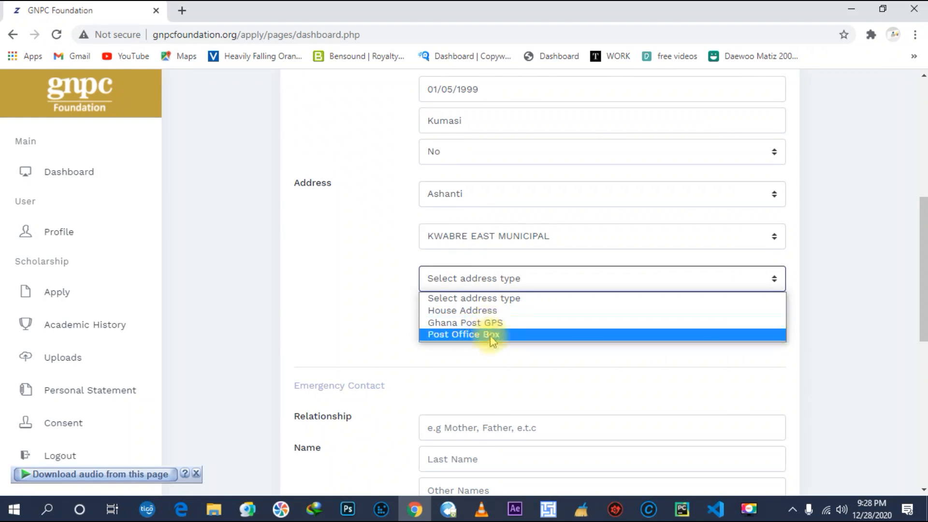
{"action": "left_click", "coordinate": [491, 323]}
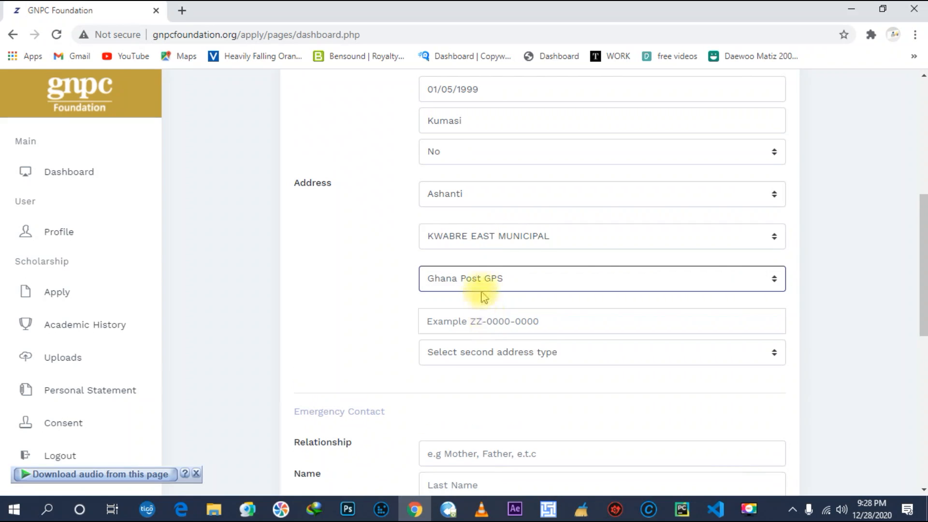
{"action": "left_click", "coordinate": [477, 271]}
{"action": "left_click", "coordinate": [477, 272]}
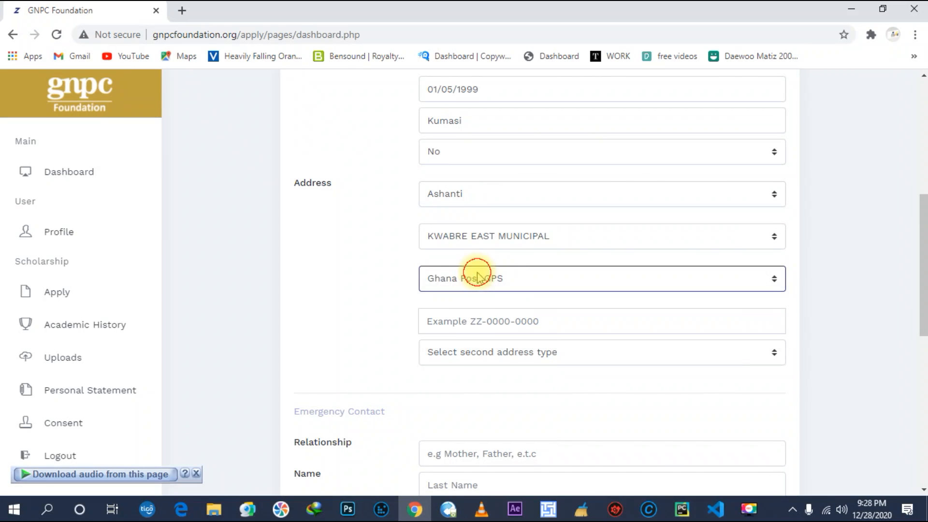
{"action": "left_click", "coordinate": [479, 321]}
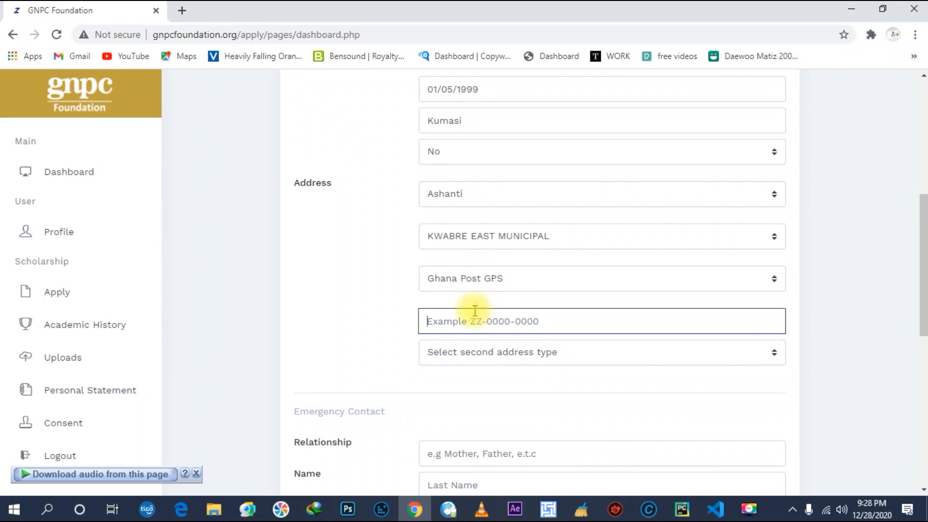
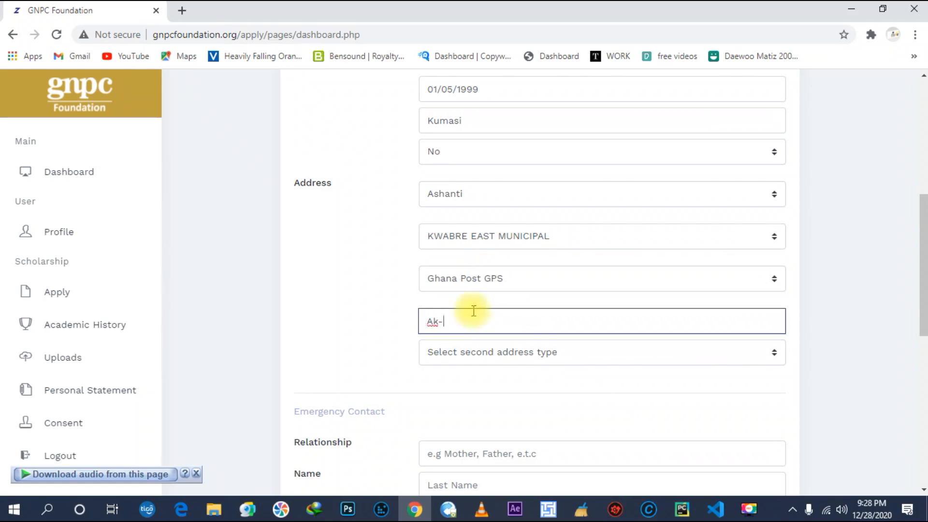
Add a Post Office Box address using the saved box number suggestion.
{"action": "left_click", "coordinate": [541, 358]}
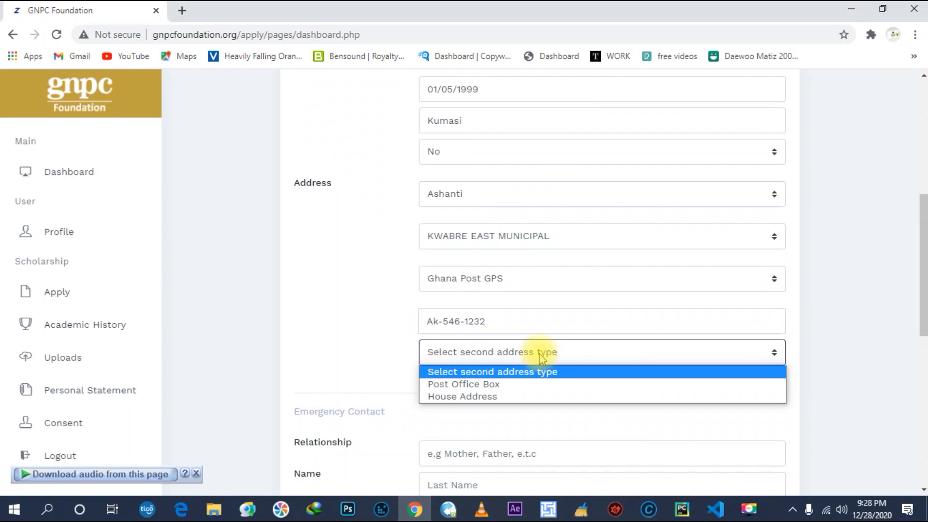
{"action": "left_click", "coordinate": [523, 387]}
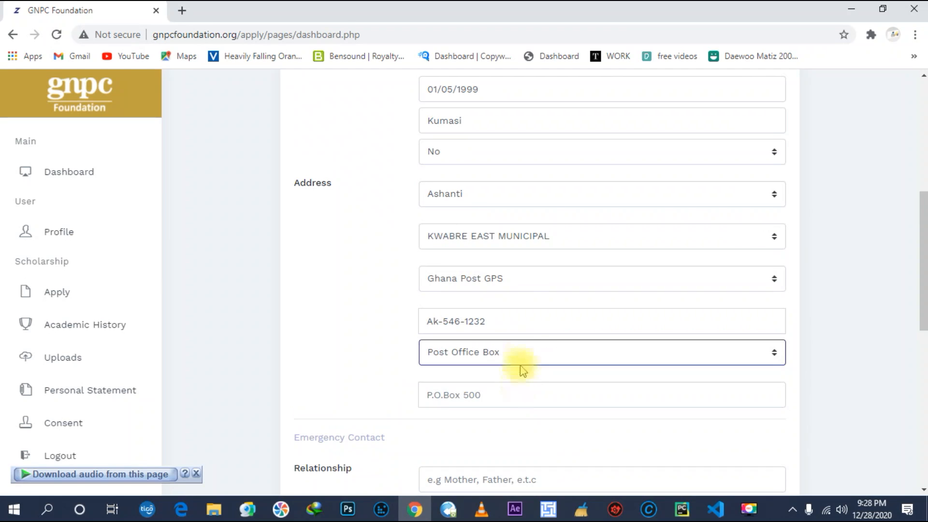
{"action": "left_click", "coordinate": [476, 394]}
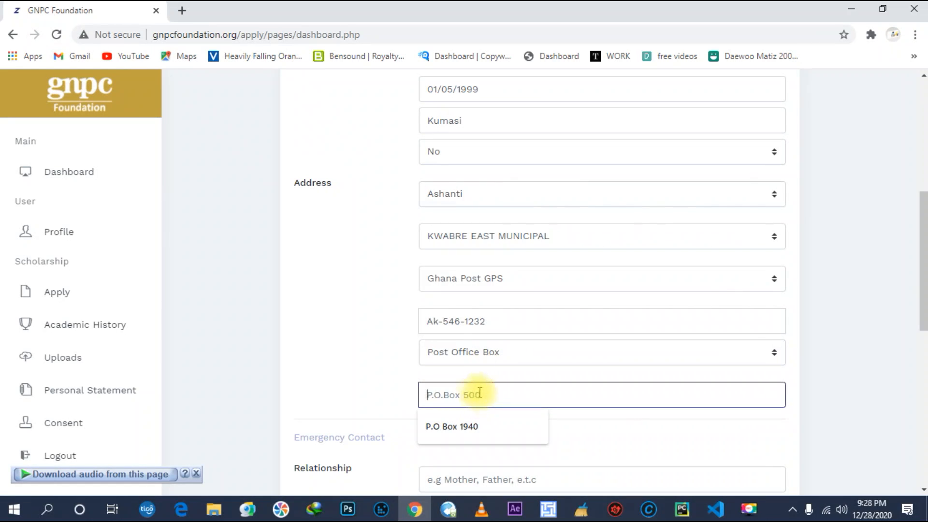
{"action": "left_click", "coordinate": [479, 426]}
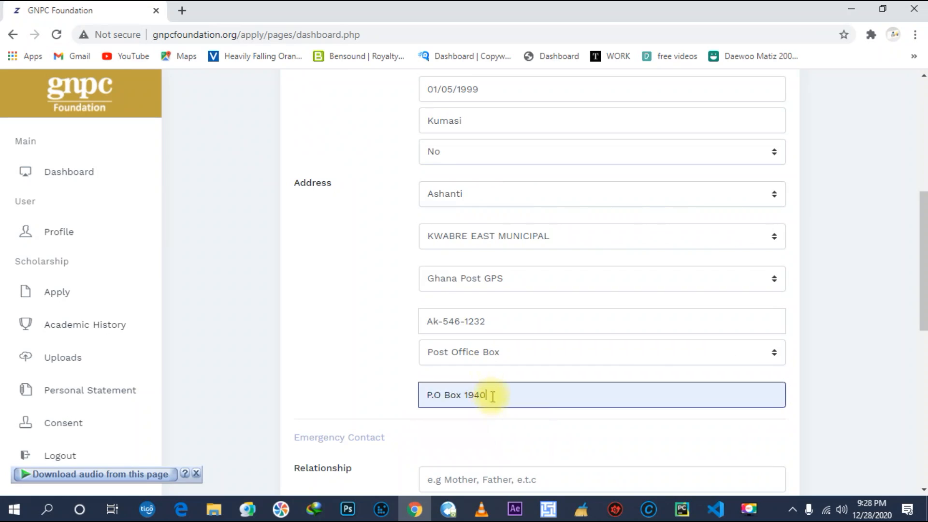
{"action": "scroll", "coordinate": [491, 394], "scroll_direction": "down", "scroll_amount": 4}
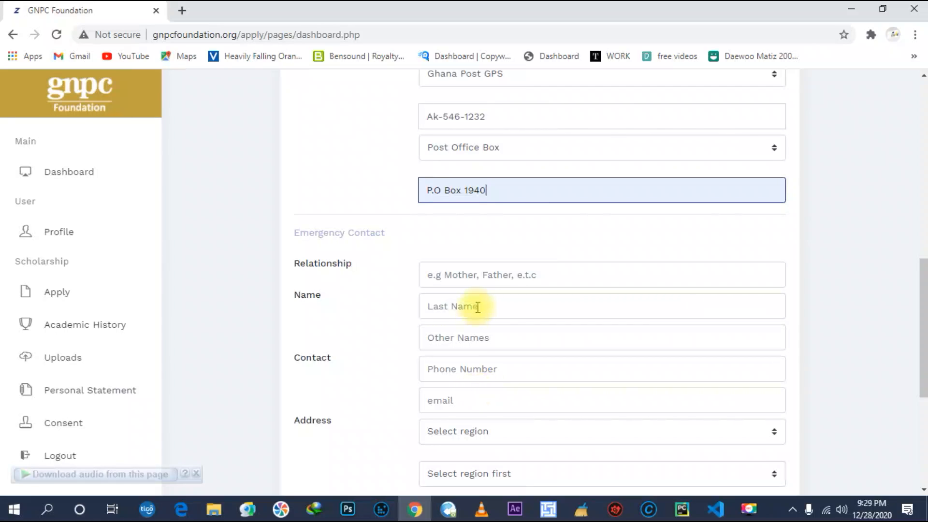
Enter the emergency contact's relationship as Brother, with their last name and other names.
{"action": "left_click", "coordinate": [486, 270]}
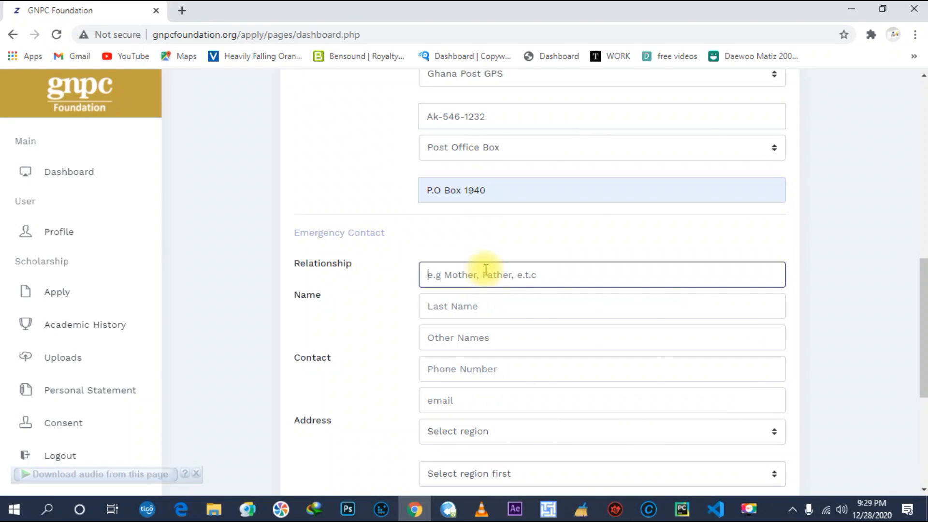
{"action": "type", "text": "Brother"}
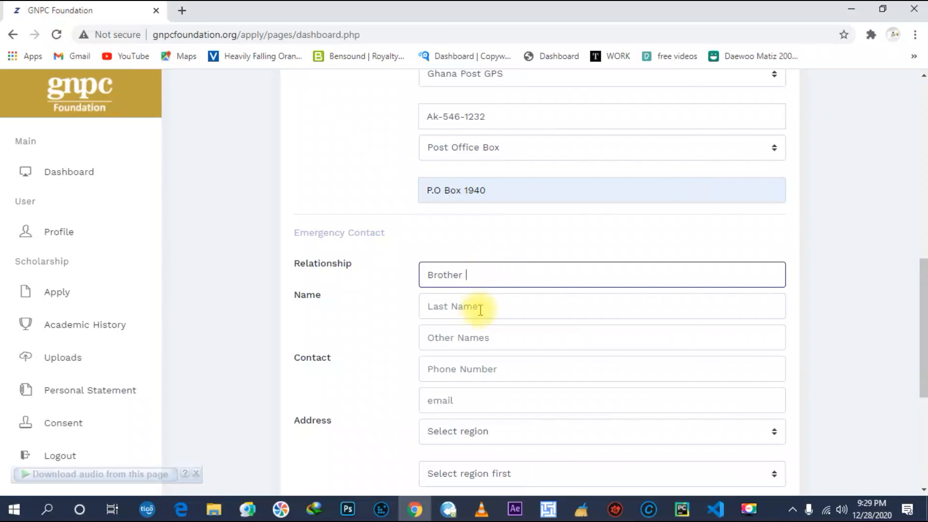
{"action": "left_click", "coordinate": [459, 311]}
{"action": "type", "text": "j"}
{"action": "key", "text": "BackSpace"}
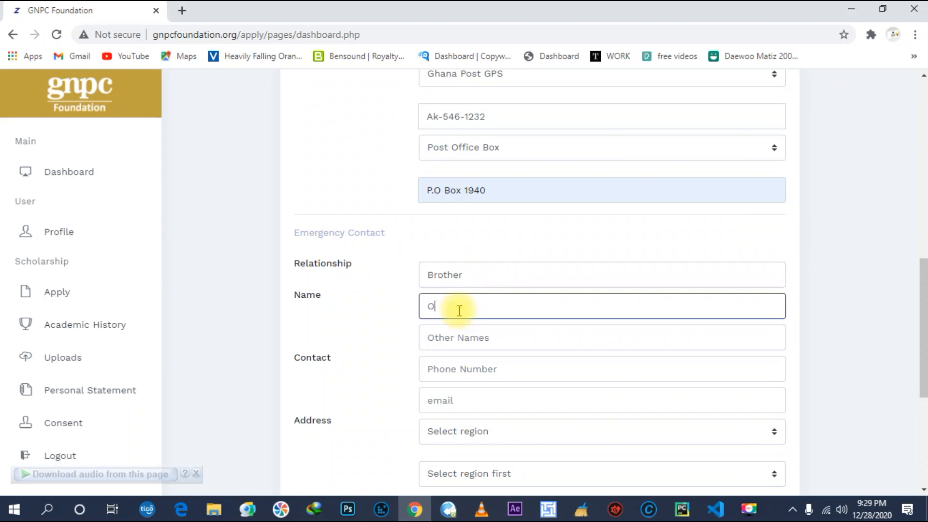
{"action": "left_click", "coordinate": [520, 343]}
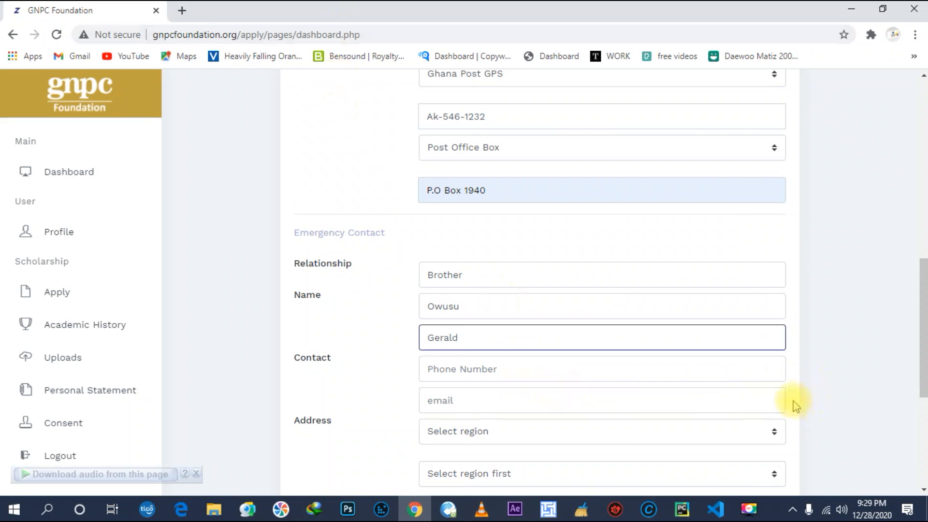
Fill in the contact's phone number and the suggested e-mail address.
{"action": "left_click", "coordinate": [643, 362]}
{"action": "scroll", "coordinate": [531, 362], "scroll_direction": "down", "scroll_amount": 1}
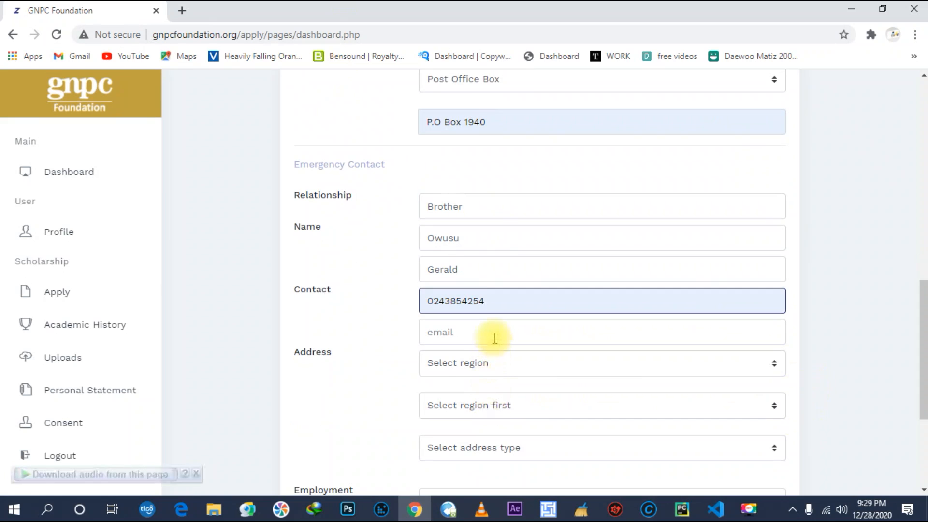
{"action": "left_click", "coordinate": [494, 338]}
{"action": "left_click", "coordinate": [498, 367]}
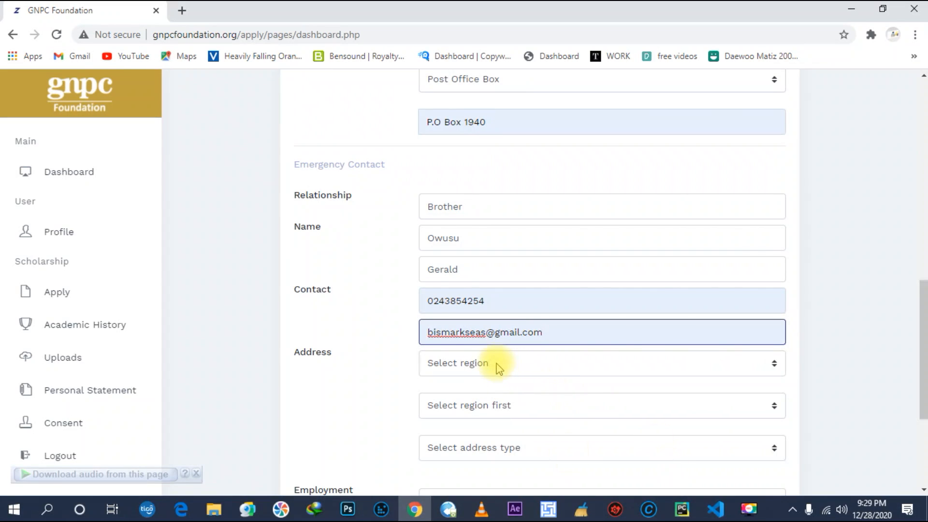
{"action": "scroll", "coordinate": [498, 368], "scroll_direction": "down", "scroll_amount": 3}
Set the contact's region to Ashanti and district to KWABRE EAST MUNICIPAL.
{"action": "left_click", "coordinate": [491, 233]}
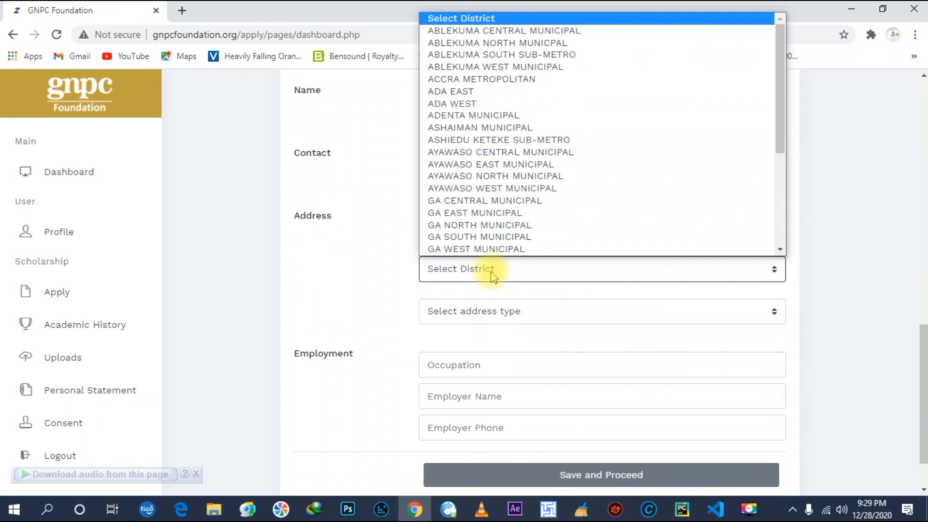
{"action": "left_click", "coordinate": [379, 261]}
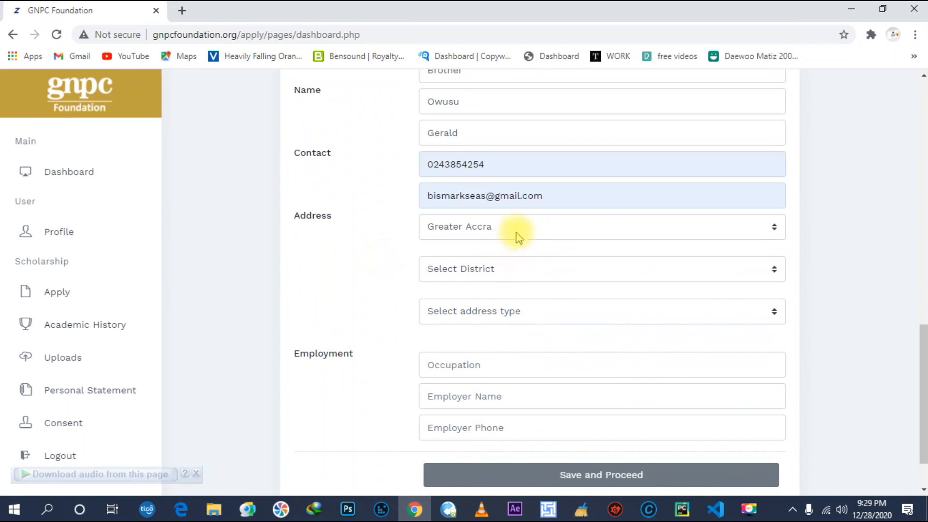
{"action": "left_click", "coordinate": [524, 227]}
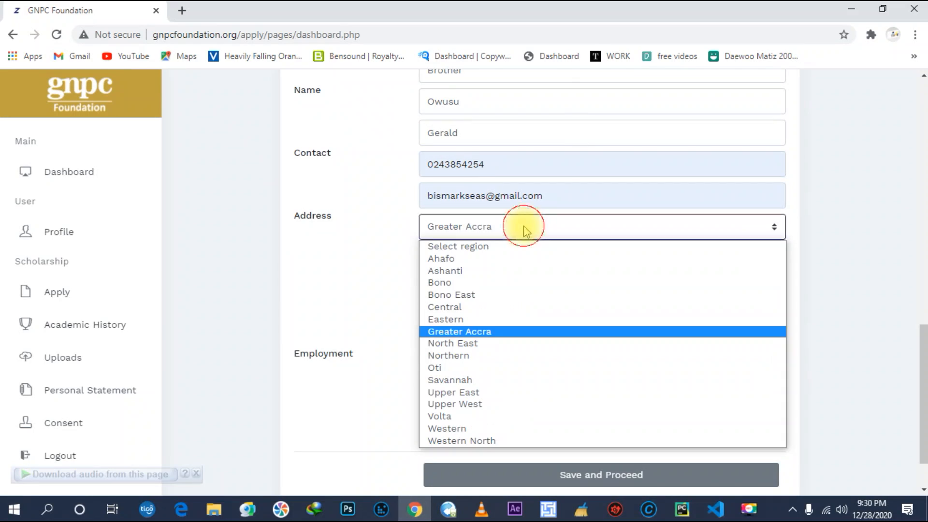
{"action": "left_click", "coordinate": [500, 274]}
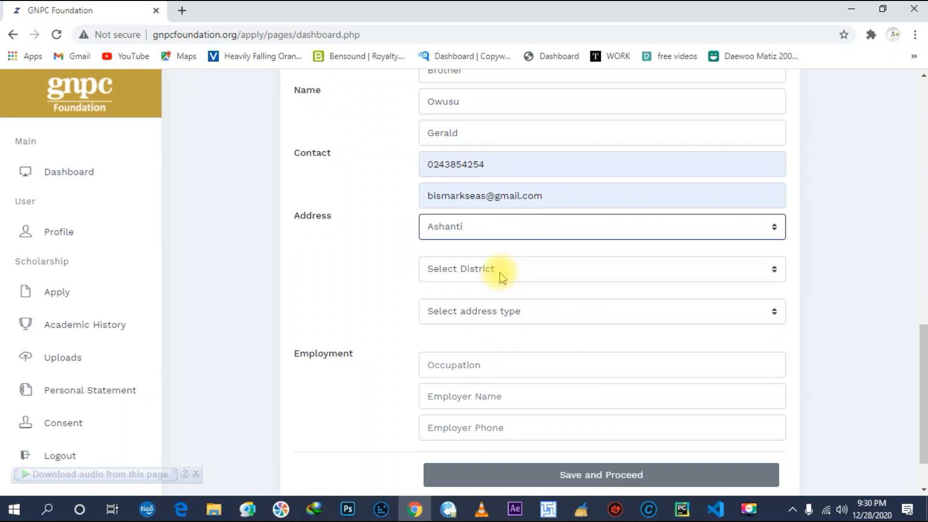
{"action": "left_click", "coordinate": [500, 273]}
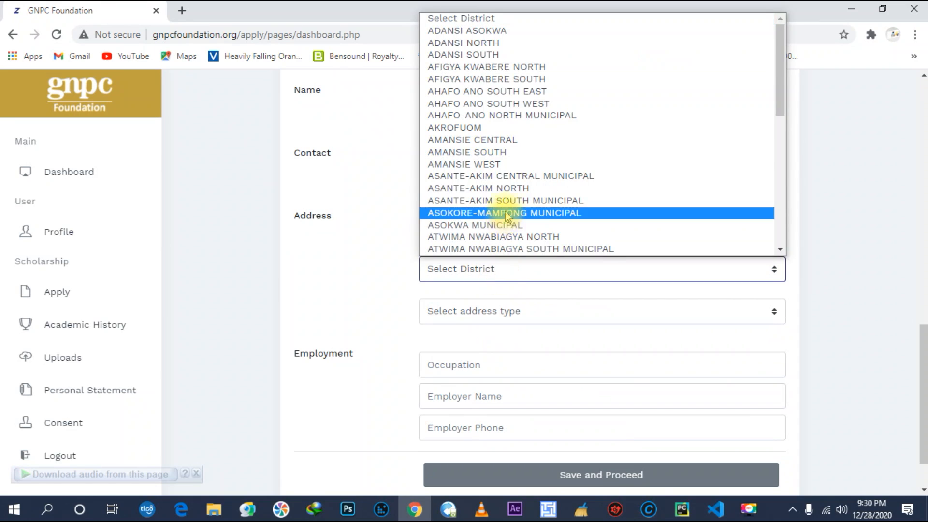
{"action": "scroll", "coordinate": [503, 207], "scroll_direction": "down", "scroll_amount": 5}
{"action": "scroll", "coordinate": [493, 223], "scroll_direction": "up", "scroll_amount": 5}
{"action": "scroll", "coordinate": [502, 201], "scroll_direction": "down", "scroll_amount": 3}
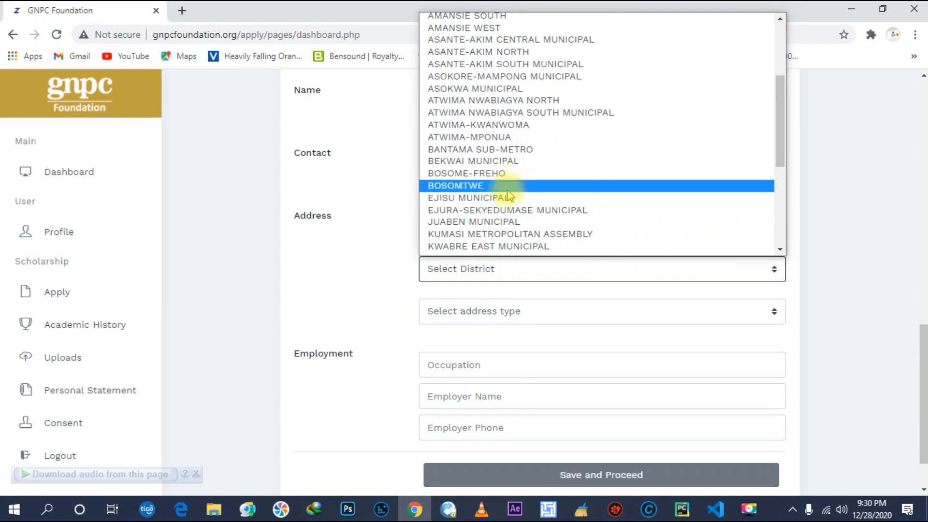
{"action": "scroll", "coordinate": [507, 194], "scroll_direction": "down", "scroll_amount": 3}
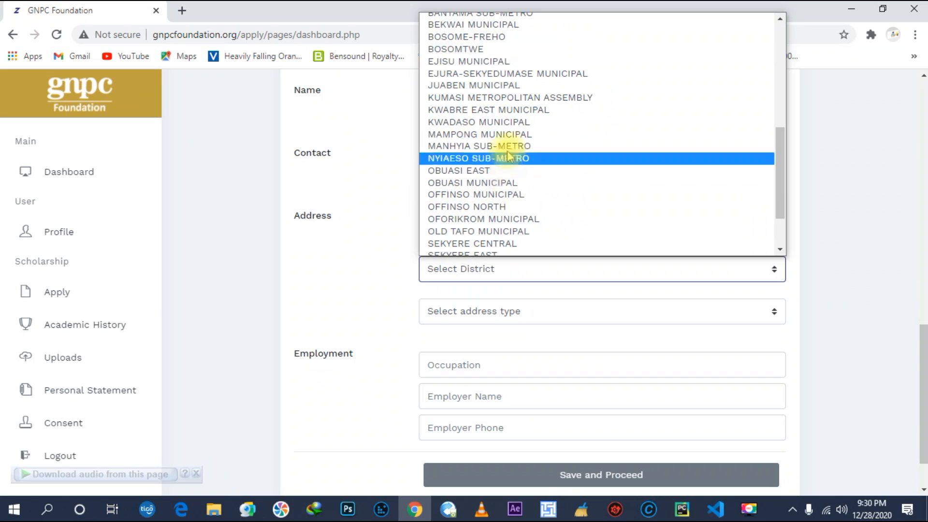
{"action": "left_click", "coordinate": [505, 110]}
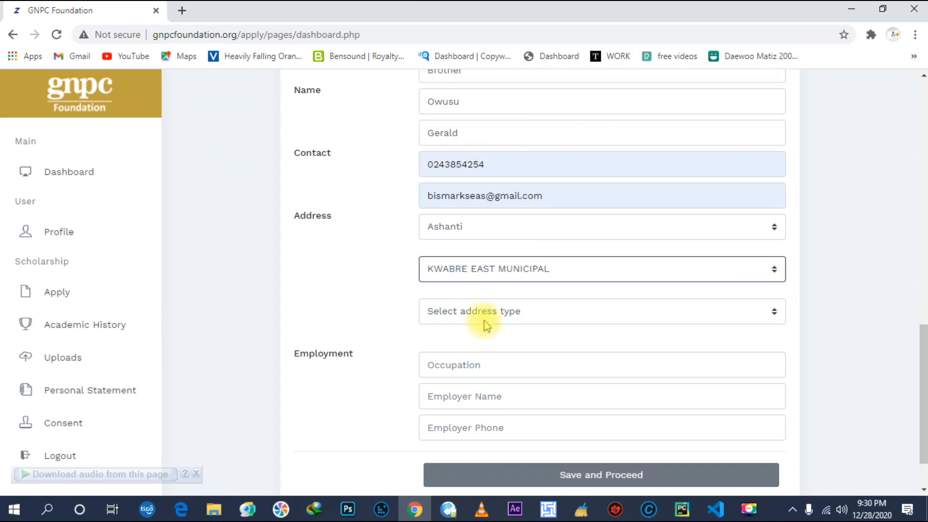
Choose Ghana Post GPS as the contact's address type and enter the GPS address.
{"action": "left_click", "coordinate": [485, 318]}
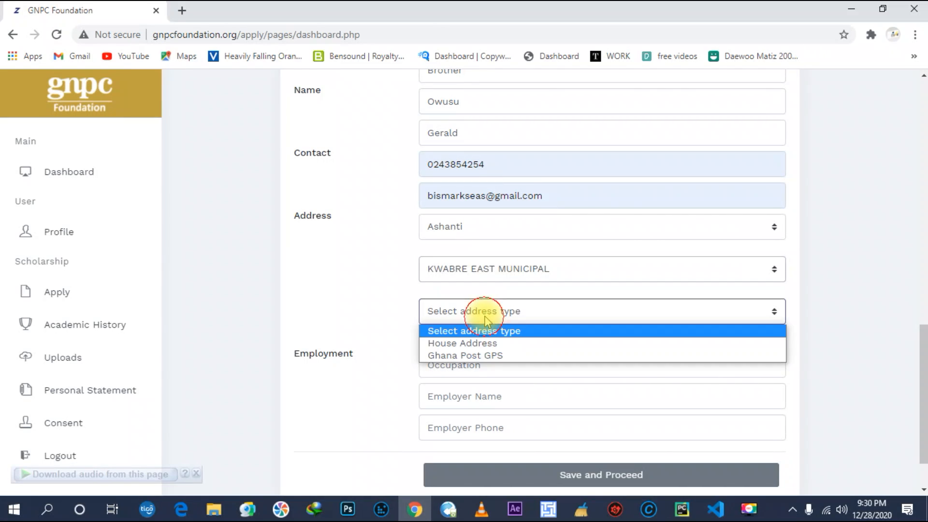
{"action": "left_click", "coordinate": [486, 357]}
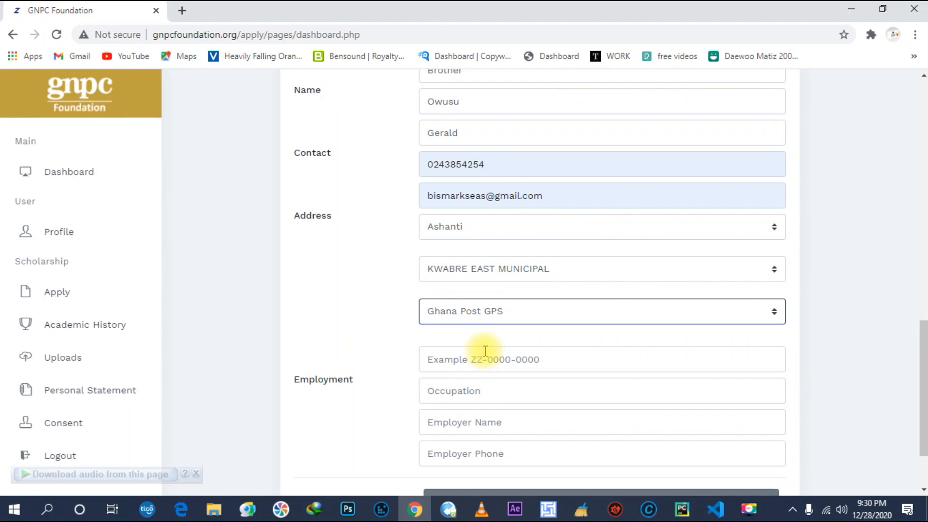
{"action": "left_click", "coordinate": [489, 315]}
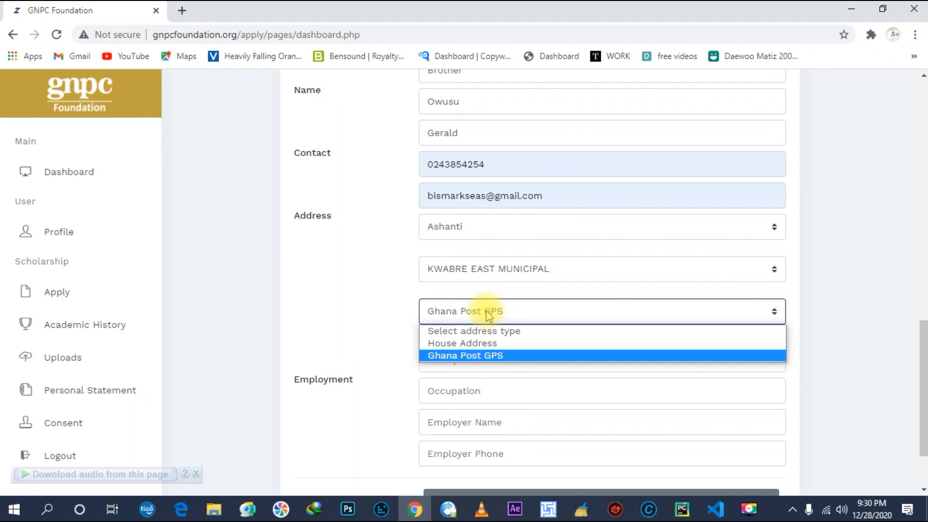
{"action": "left_click", "coordinate": [488, 316]}
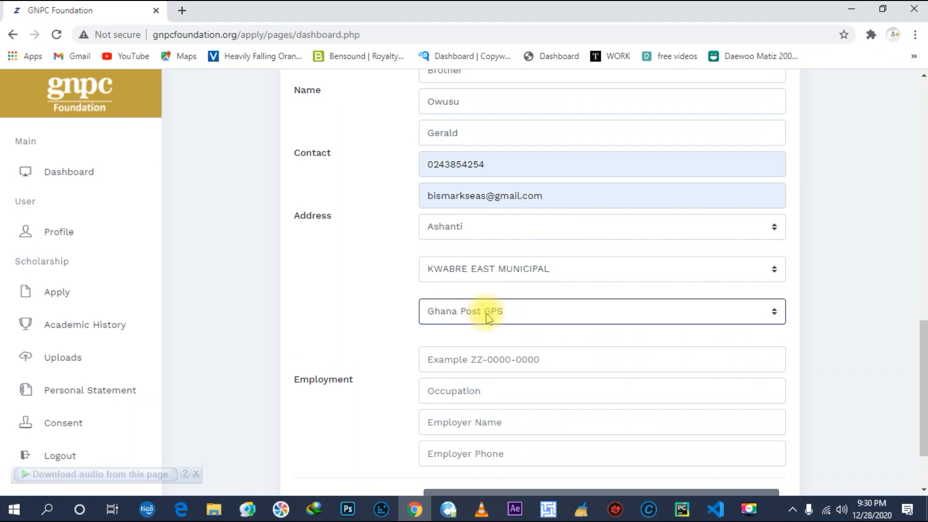
{"action": "left_click", "coordinate": [459, 352]}
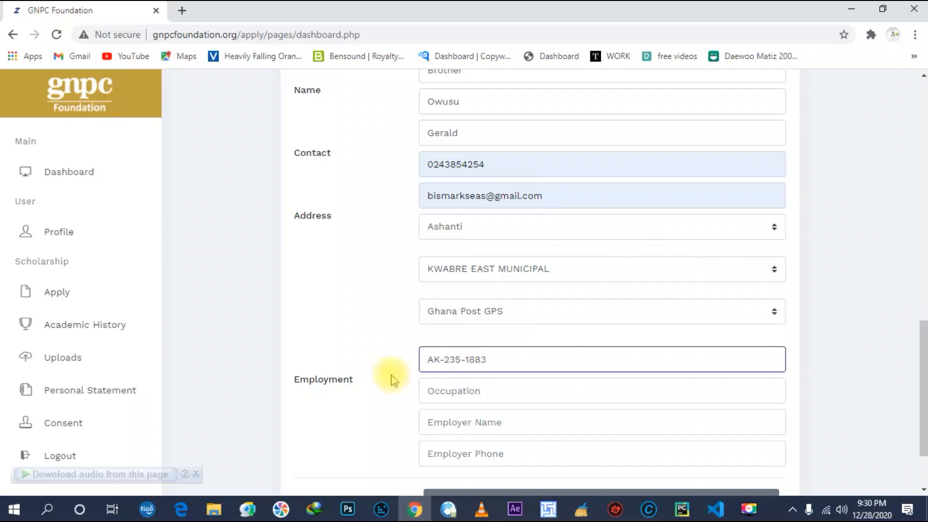
Enter occupation Student and employer University of Ghana, then save the profile.
{"action": "left_click", "coordinate": [528, 392]}
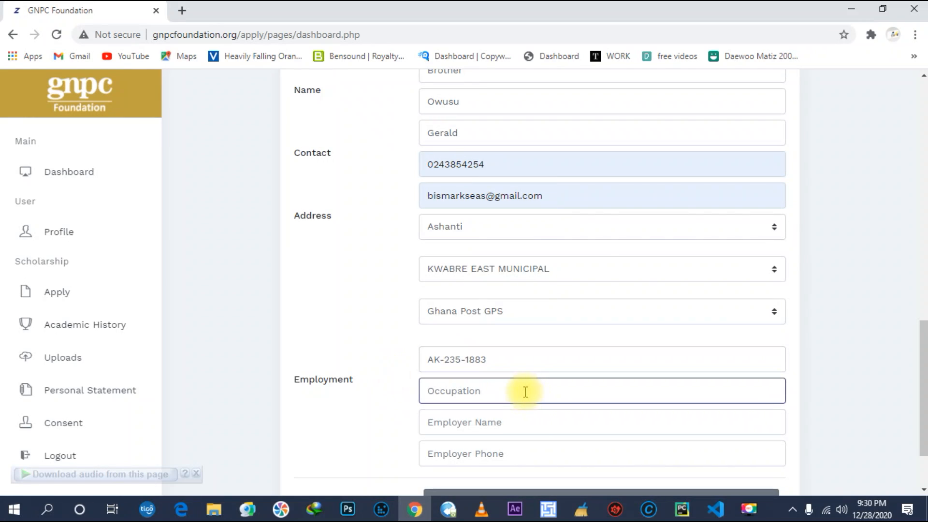
{"action": "type", "text": "Student"}
{"action": "left_click", "coordinate": [501, 421]}
{"action": "type", "text": "University of Ghana"}
{"action": "scroll", "coordinate": [507, 423], "scroll_direction": "down", "scroll_amount": 2}
{"action": "left_click", "coordinate": [513, 367]}
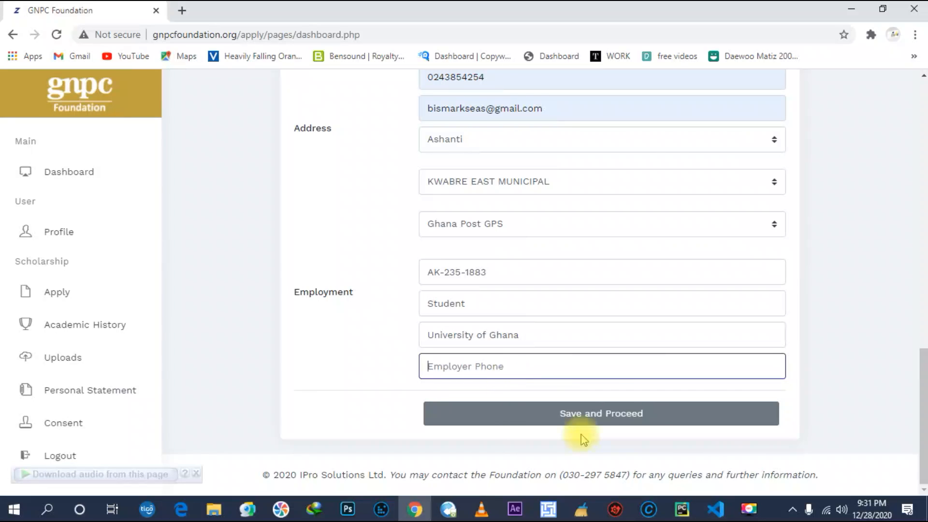
{"action": "left_click", "coordinate": [598, 419]}
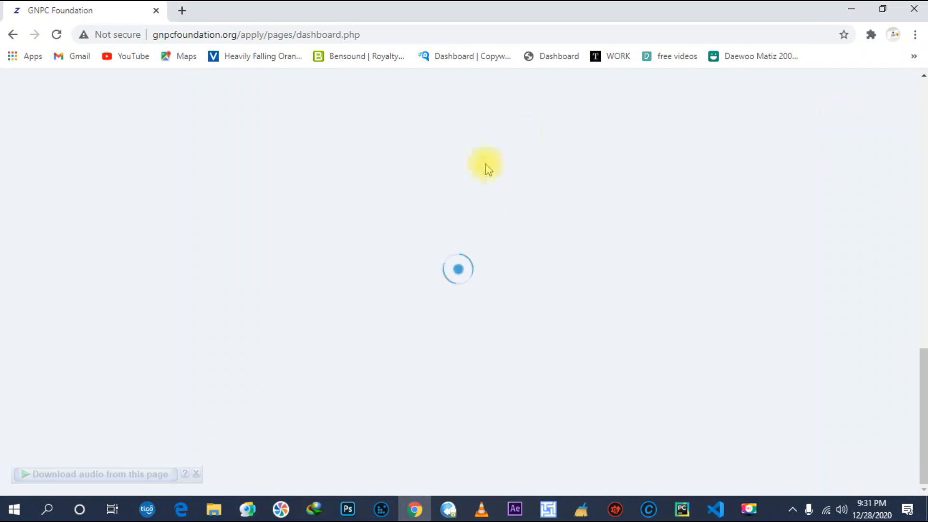
Choose Non-STEM, Humanities and BA, and enter Economics as the programme.
{"action": "scroll", "coordinate": [417, 268], "scroll_direction": "up", "scroll_amount": 8}
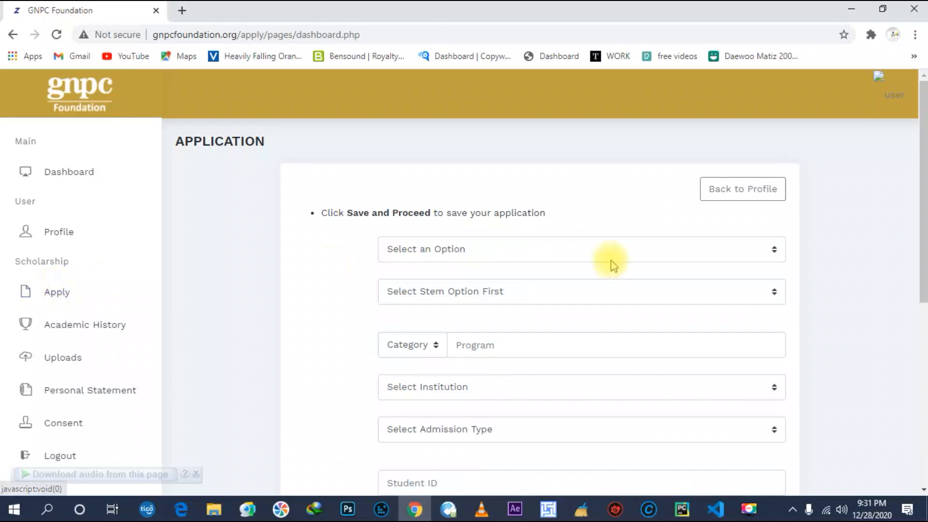
{"action": "left_click", "coordinate": [558, 250]}
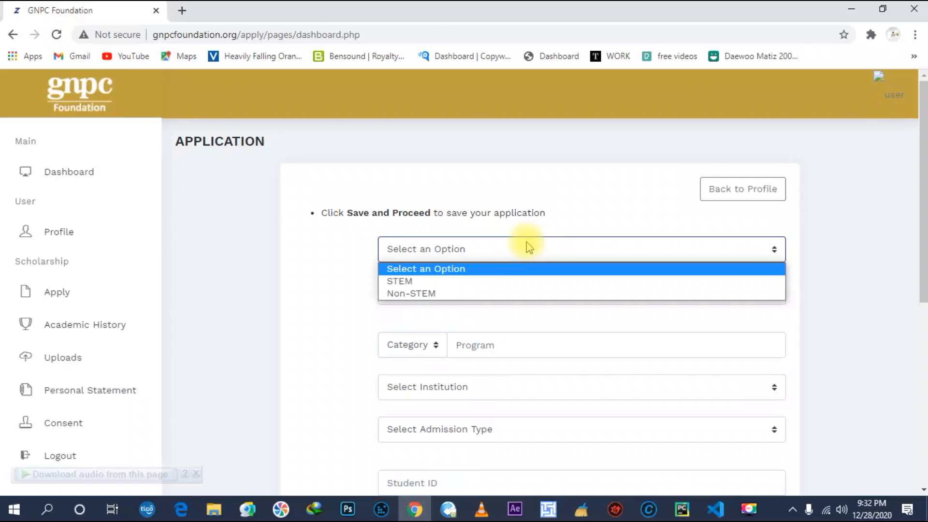
{"action": "left_click", "coordinate": [522, 294]}
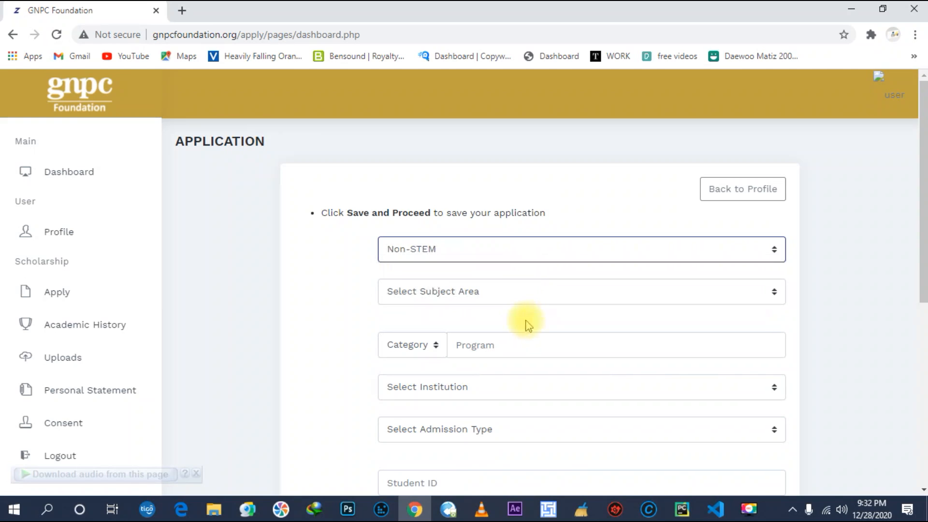
{"action": "left_click", "coordinate": [510, 299]}
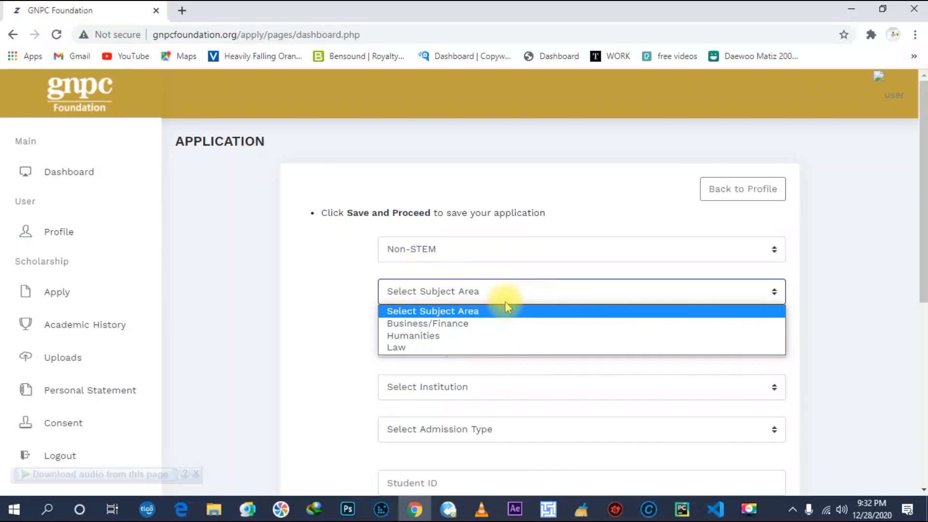
{"action": "left_click", "coordinate": [496, 337]}
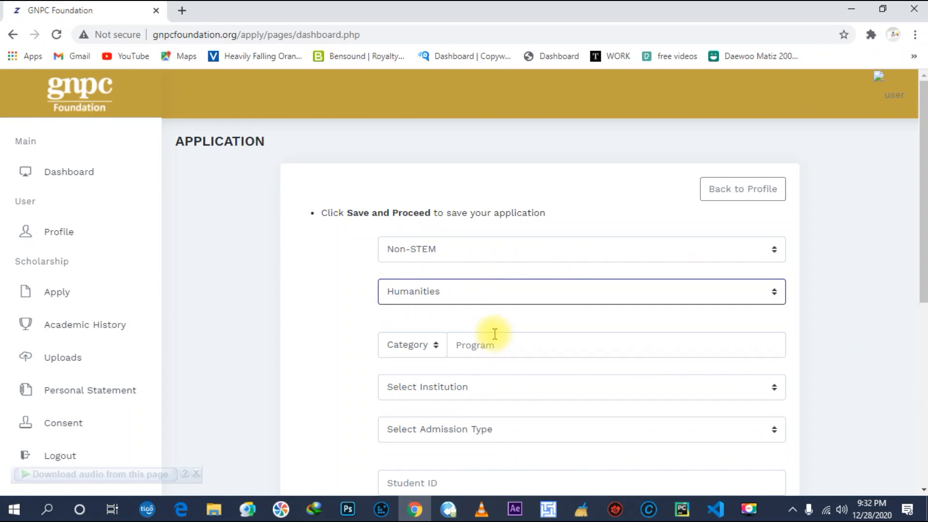
{"action": "left_click", "coordinate": [426, 347]}
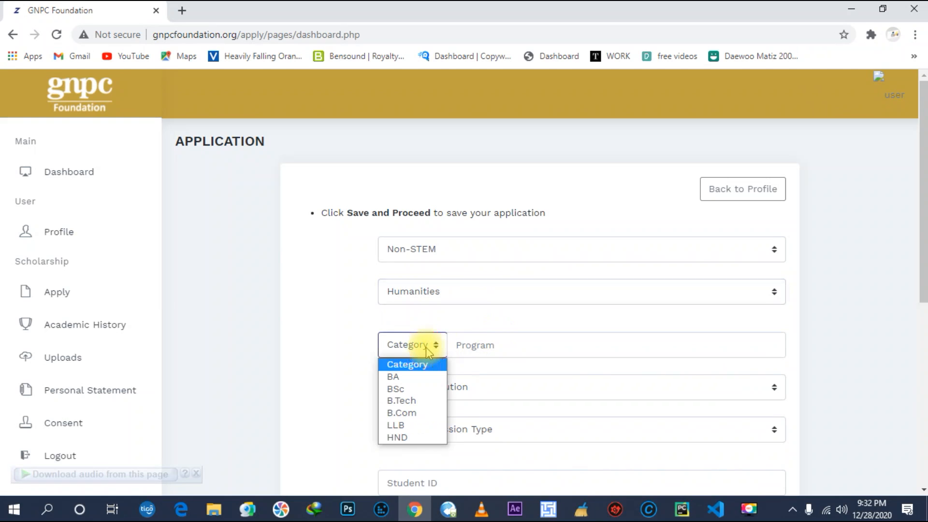
{"action": "left_click", "coordinate": [427, 376]}
{"action": "left_click", "coordinate": [517, 348]}
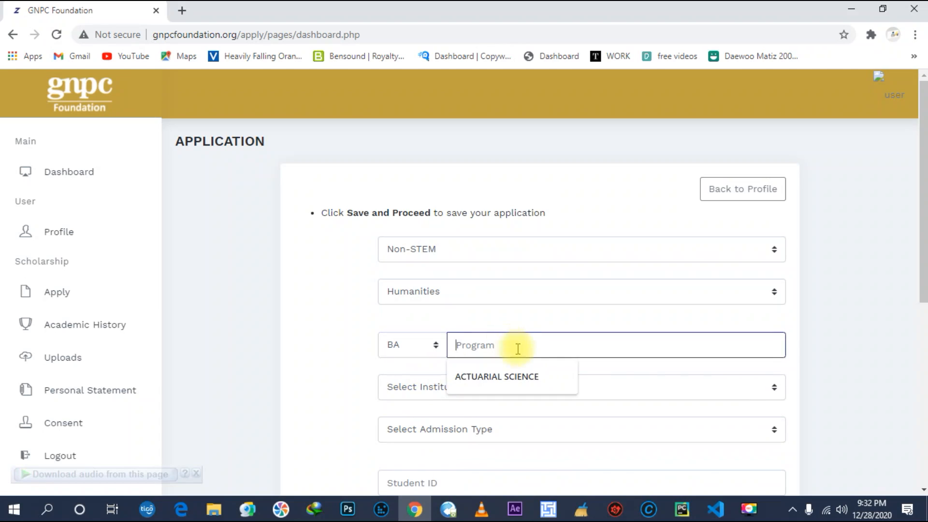
{"action": "type", "text": "Economics"}
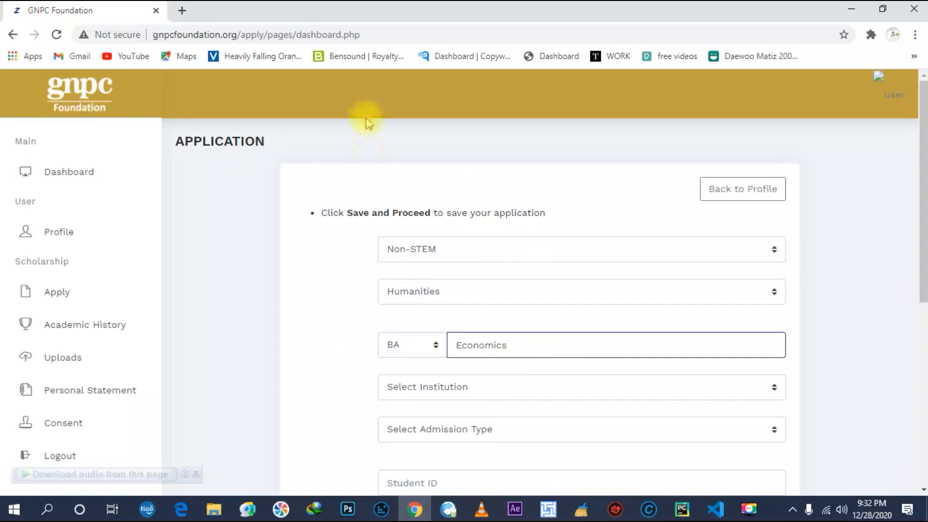
Select Kwame Nkrumah University of Science and Technology with Regular admission.
{"action": "scroll", "coordinate": [497, 344], "scroll_direction": "down", "scroll_amount": 1}
{"action": "left_click", "coordinate": [494, 329]}
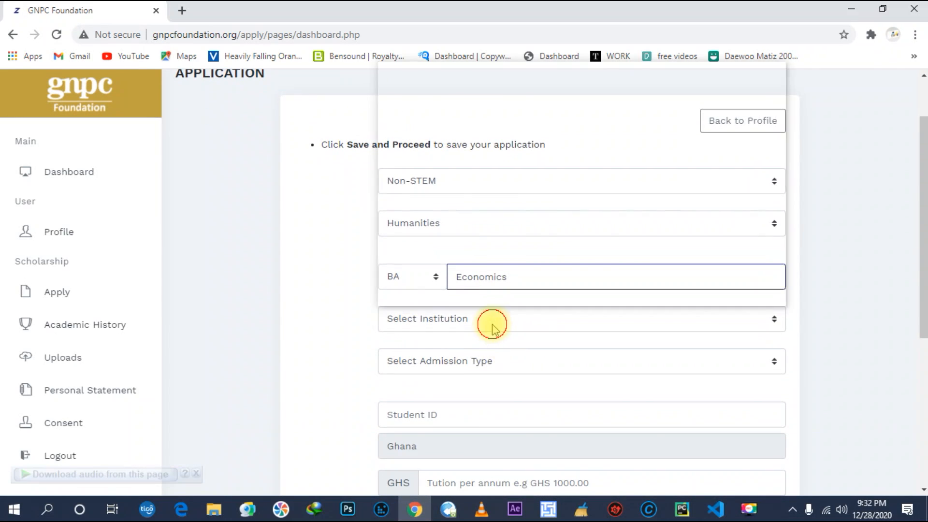
{"action": "scroll", "coordinate": [491, 310], "scroll_direction": "down", "scroll_amount": 1}
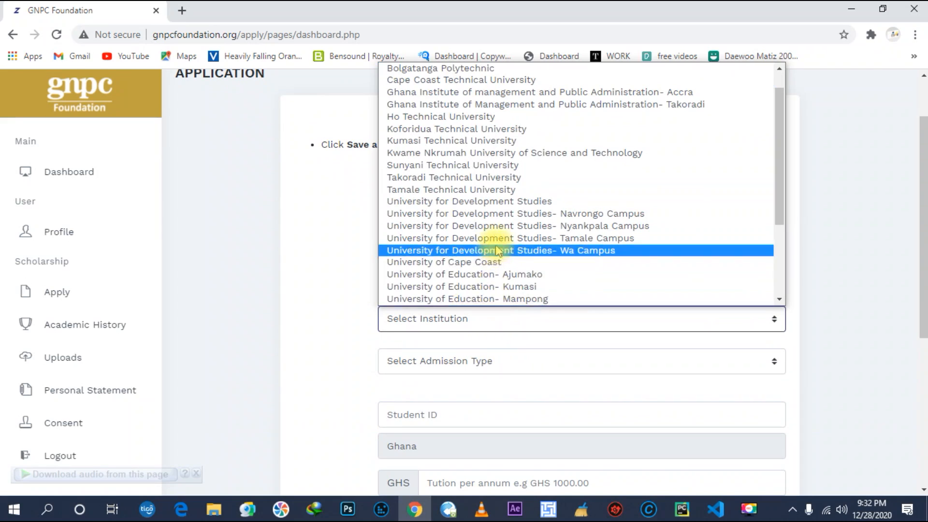
{"action": "scroll", "coordinate": [497, 249], "scroll_direction": "up", "scroll_amount": 1}
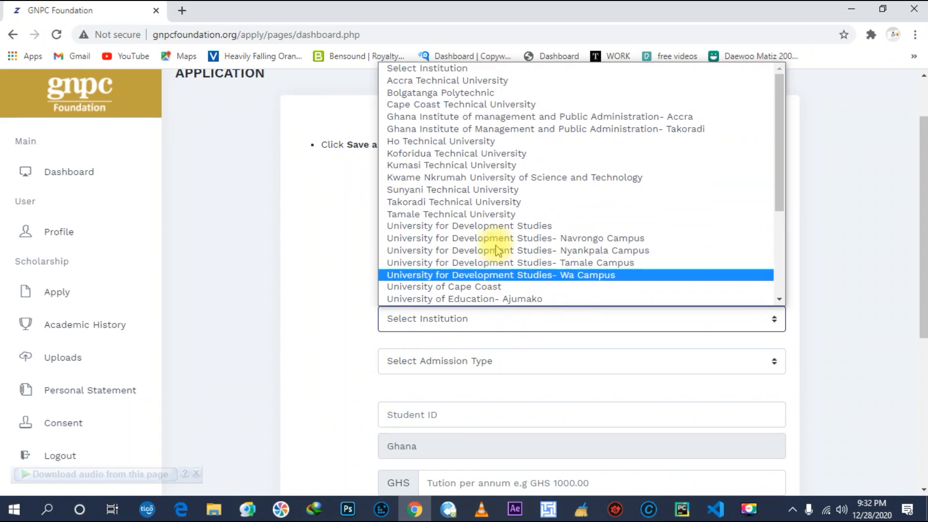
{"action": "left_click", "coordinate": [498, 181]}
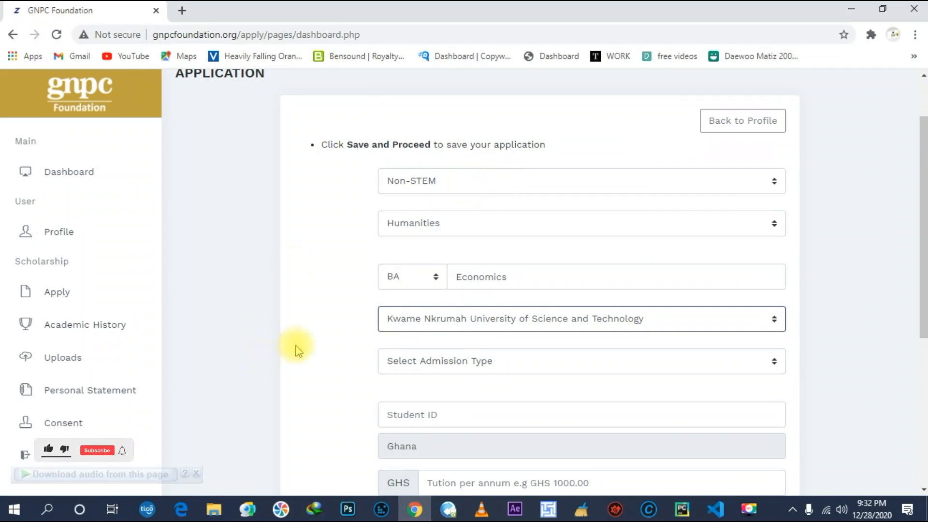
{"action": "scroll", "coordinate": [294, 348], "scroll_direction": "down", "scroll_amount": 1}
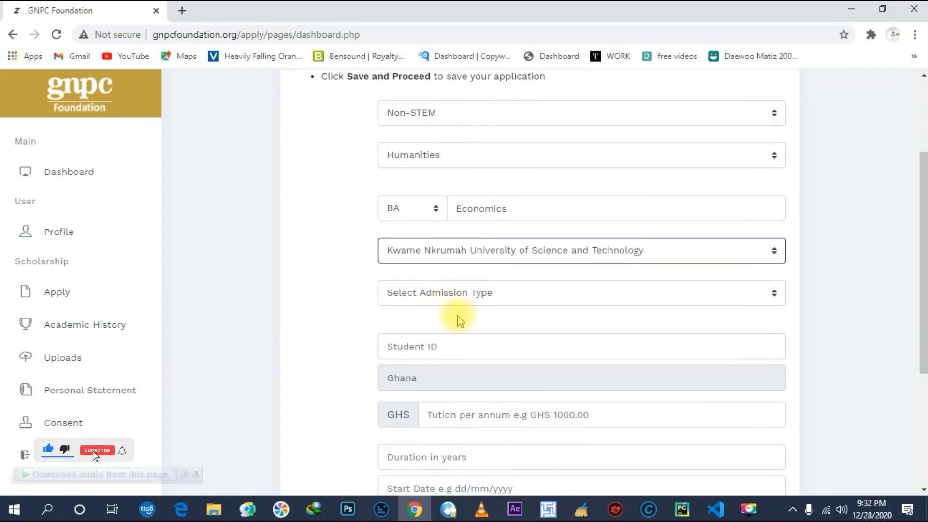
{"action": "scroll", "coordinate": [459, 314], "scroll_direction": "down", "scroll_amount": 1}
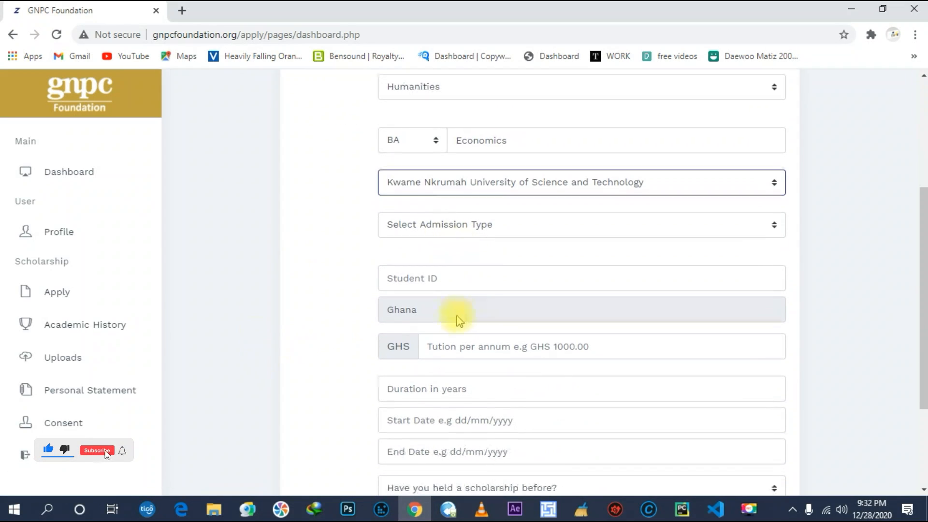
{"action": "left_click", "coordinate": [475, 227]}
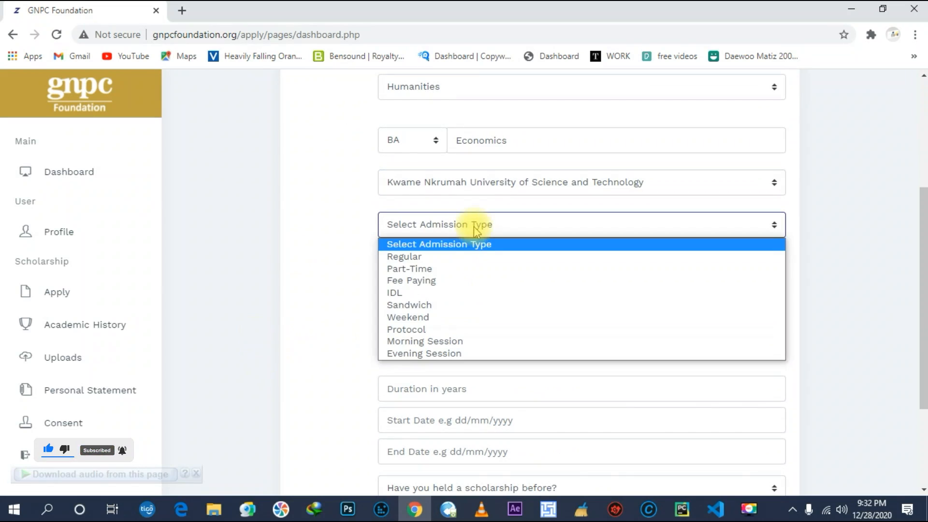
{"action": "left_click", "coordinate": [462, 258]}
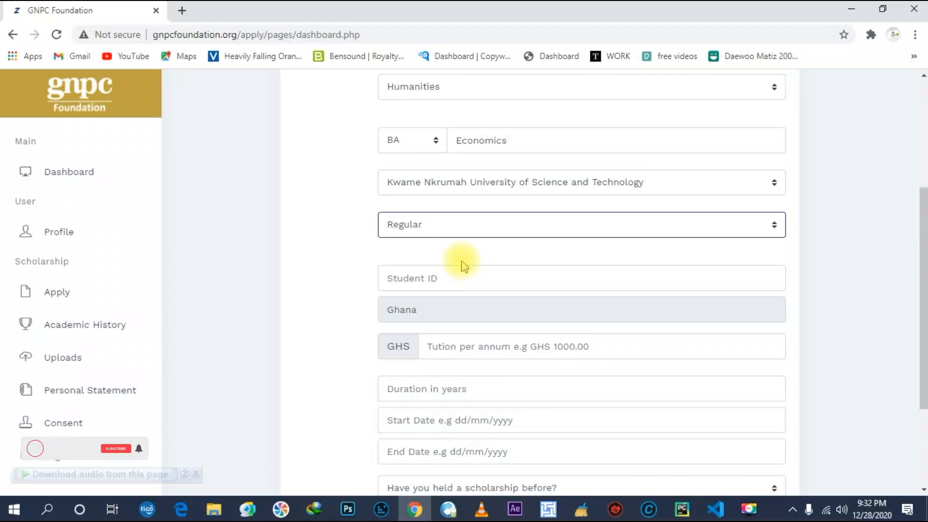
Enter the student ID and an annual tuition of 1,242.23.
{"action": "left_click", "coordinate": [454, 280]}
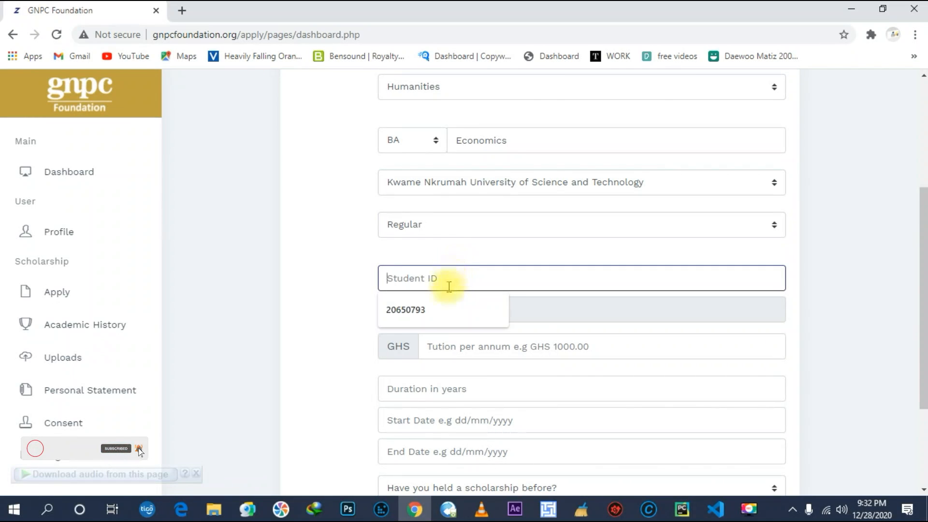
{"action": "left_click", "coordinate": [421, 274]}
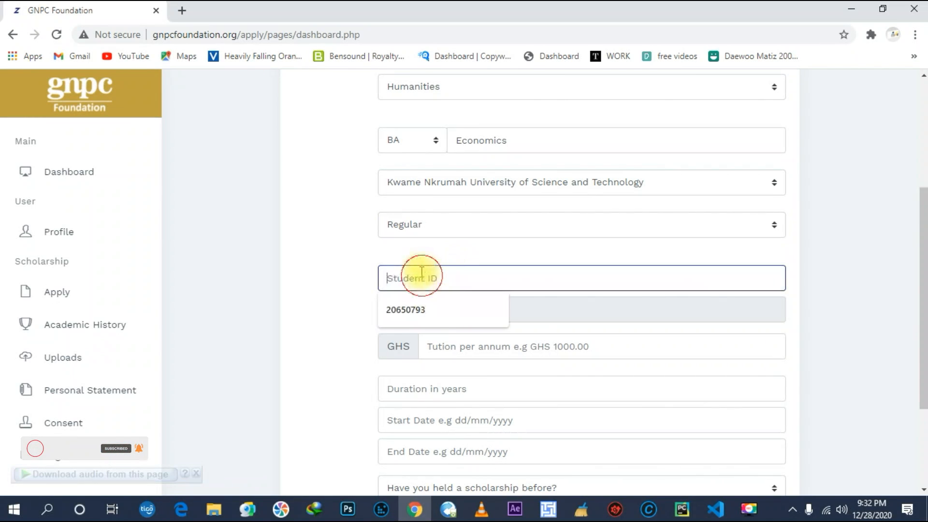
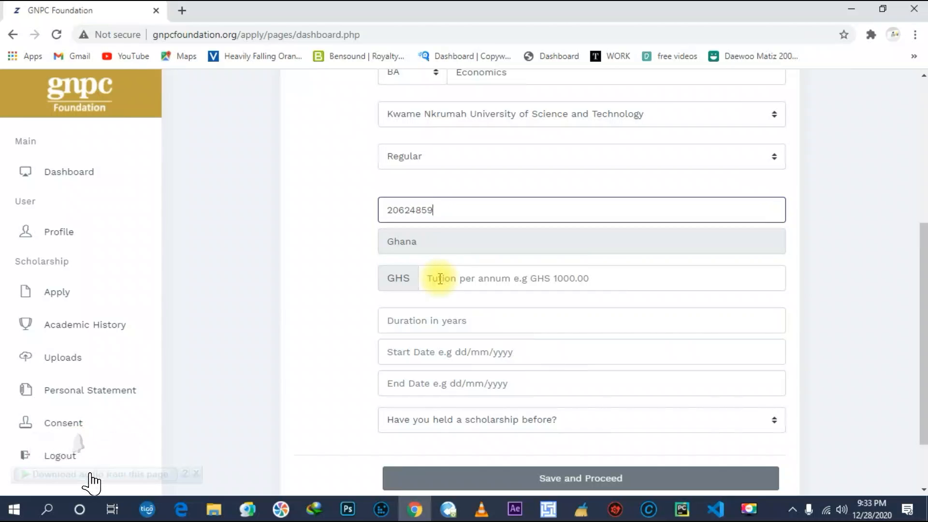
{"action": "left_click", "coordinate": [440, 279]}
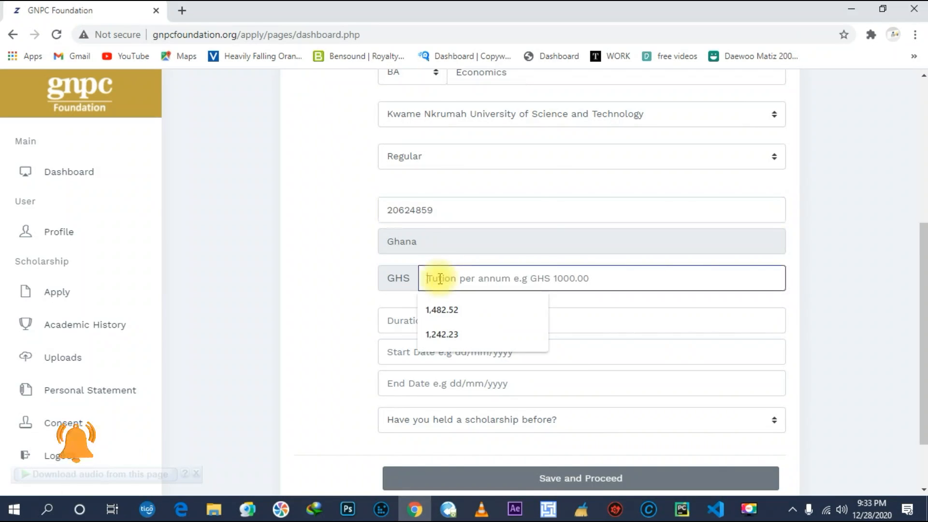
{"action": "type", "text": "1"}
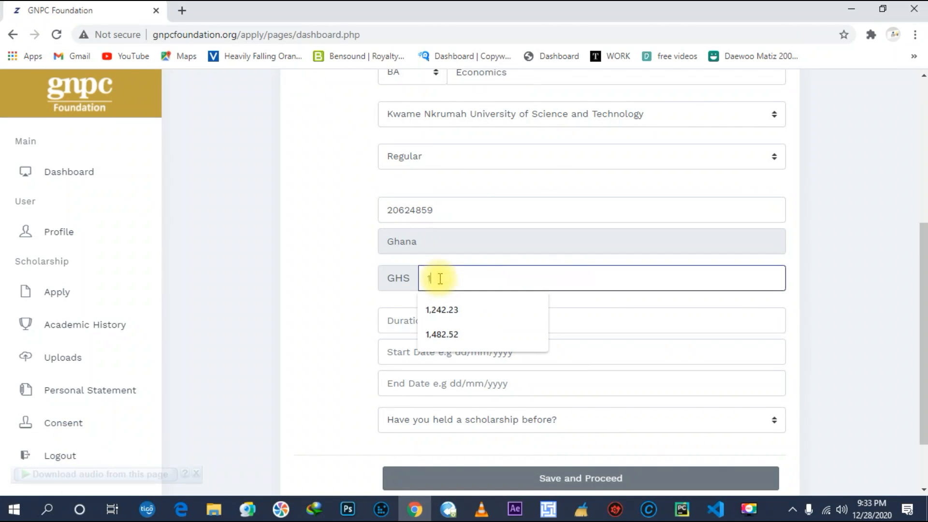
{"action": "type", "text": ",24"}
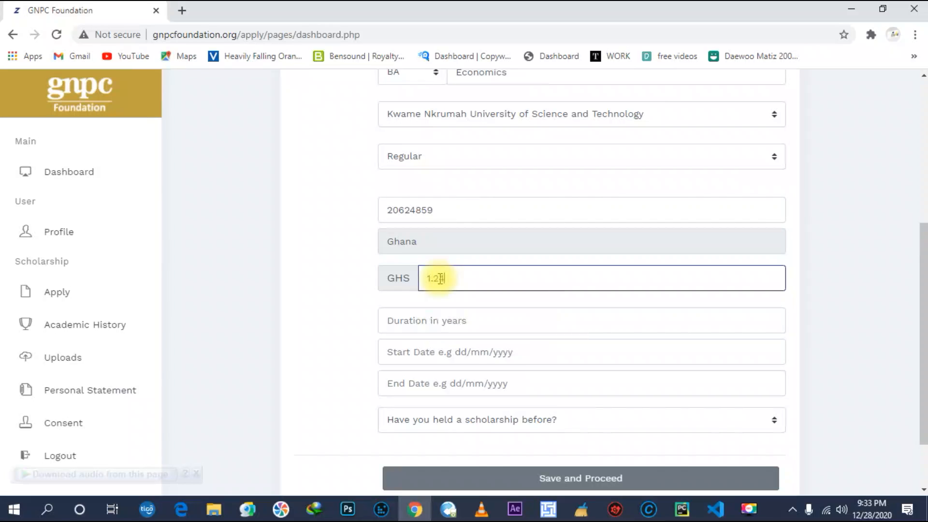
{"action": "type", "text": "2.23"}
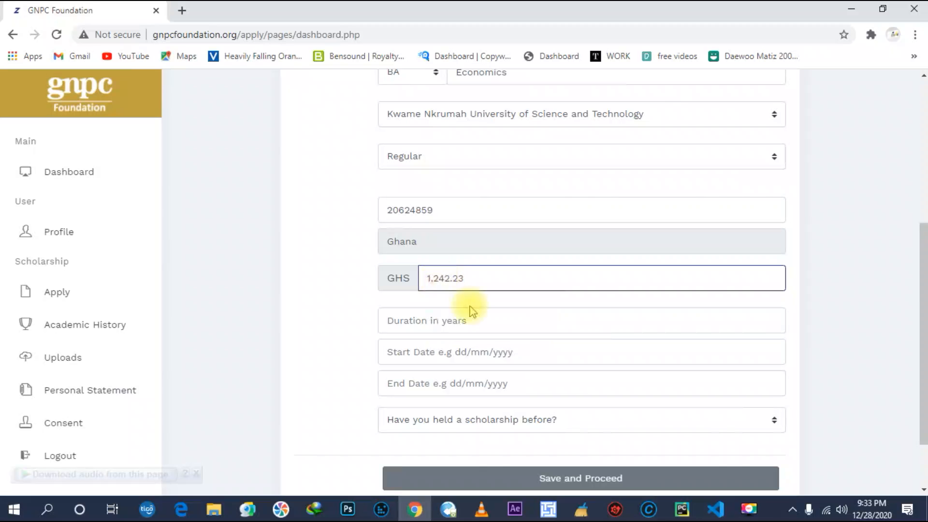
{"action": "scroll", "coordinate": [469, 310], "scroll_direction": "down", "scroll_amount": 2}
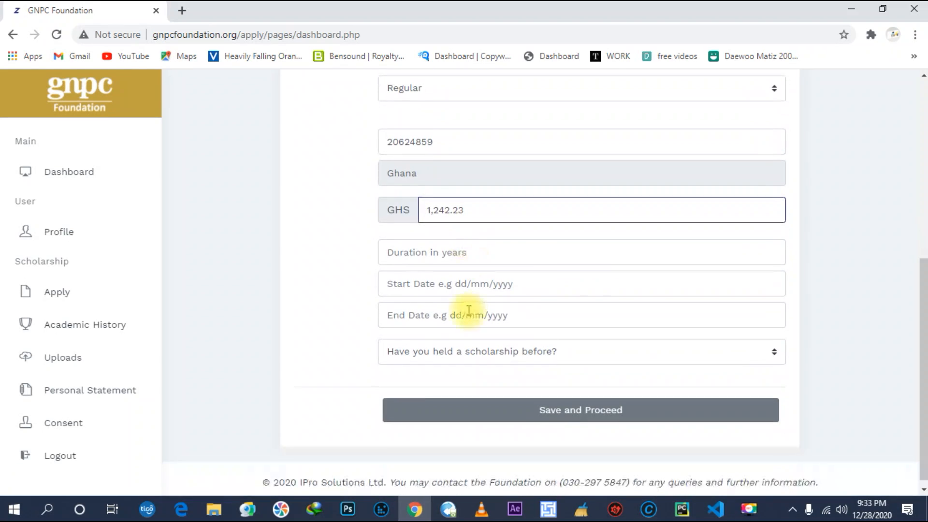
Set the course duration to FOUR and the start date to 08/09/2018.
{"action": "left_click", "coordinate": [465, 253]}
{"action": "left_click", "coordinate": [445, 287]}
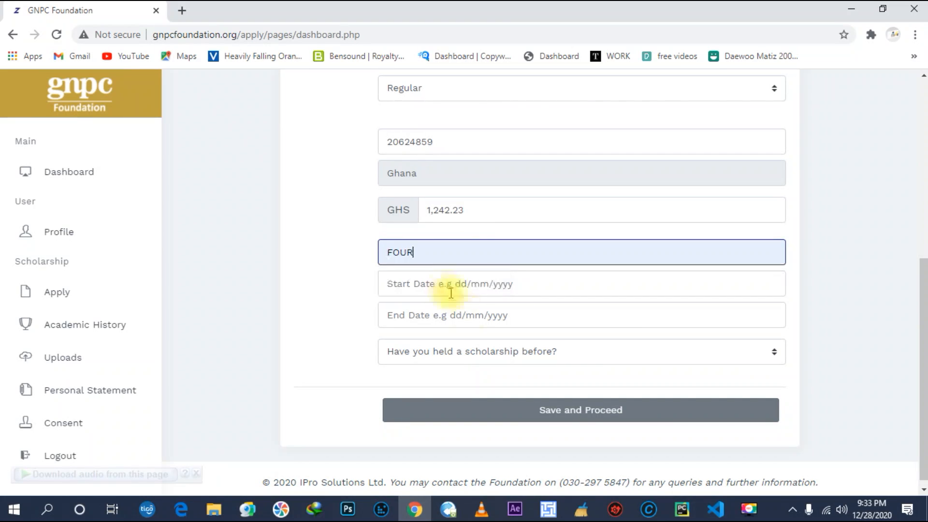
{"action": "left_click", "coordinate": [531, 286]}
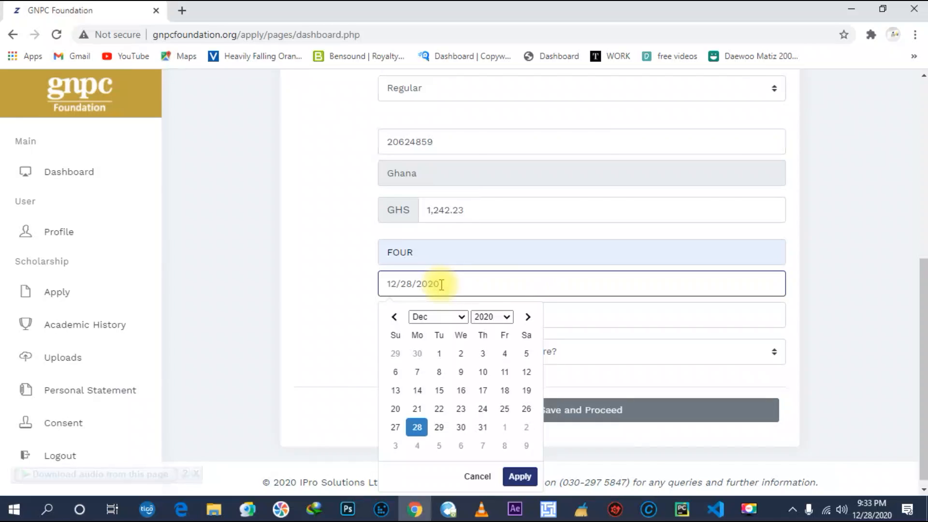
{"action": "left_click_drag", "start_coordinate": [442, 283], "coordinate": [429, 281]}
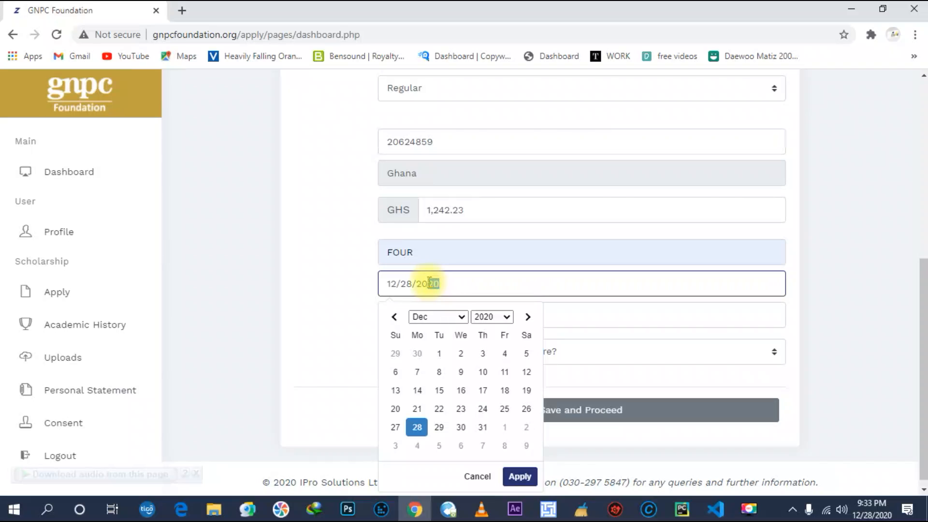
{"action": "type", "text": "18"}
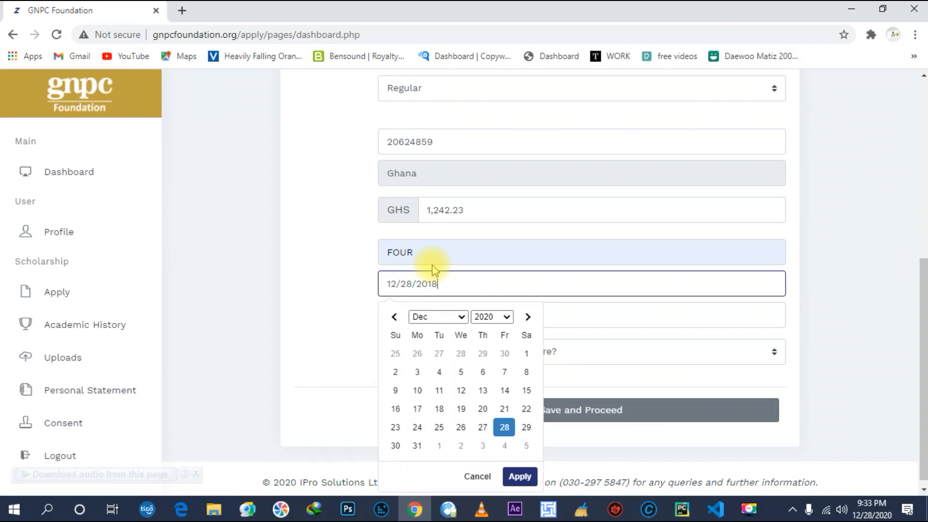
{"action": "left_click", "coordinate": [410, 285]}
{"action": "key", "text": "BackSpace"}
{"action": "key", "text": "BackSpace"}
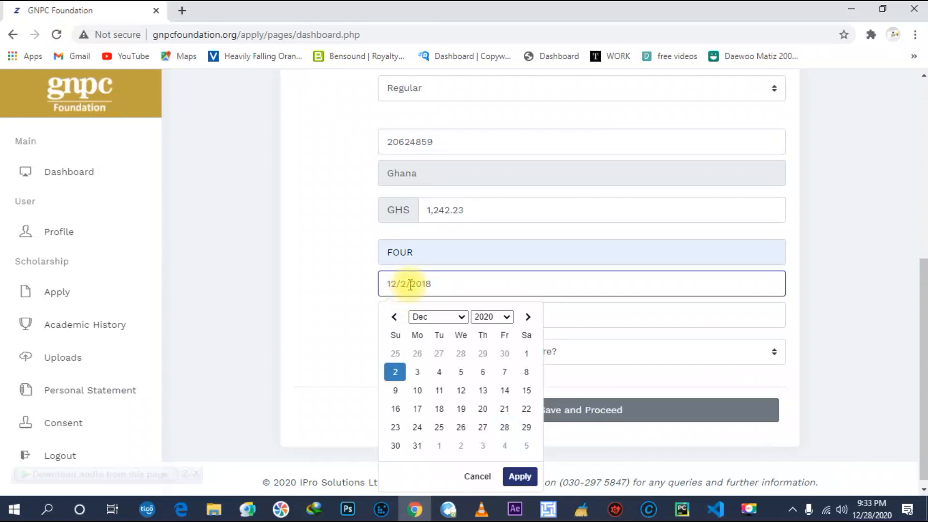
{"action": "type", "text": "9"}
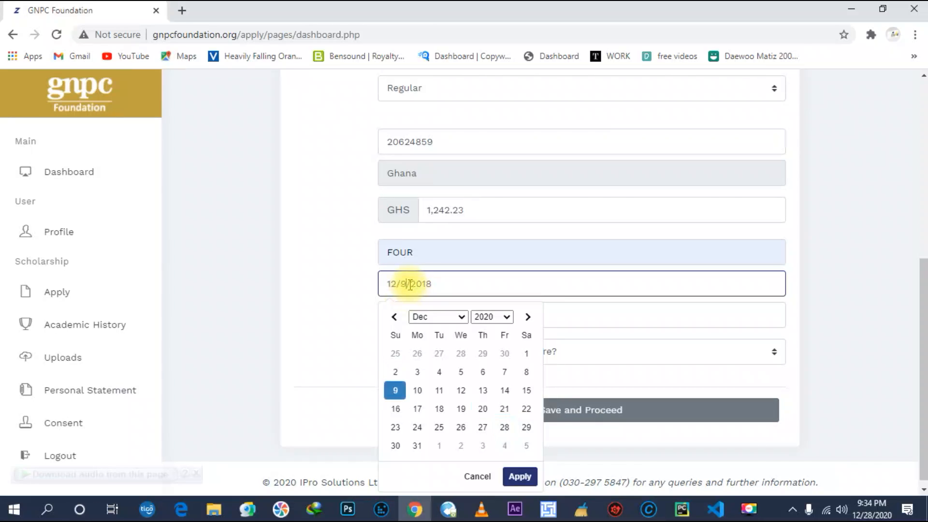
{"action": "left_click", "coordinate": [395, 285]}
{"action": "key", "text": "BackSpace"}
{"action": "key", "text": "BackSpace"}
{"action": "type", "text": "08"}
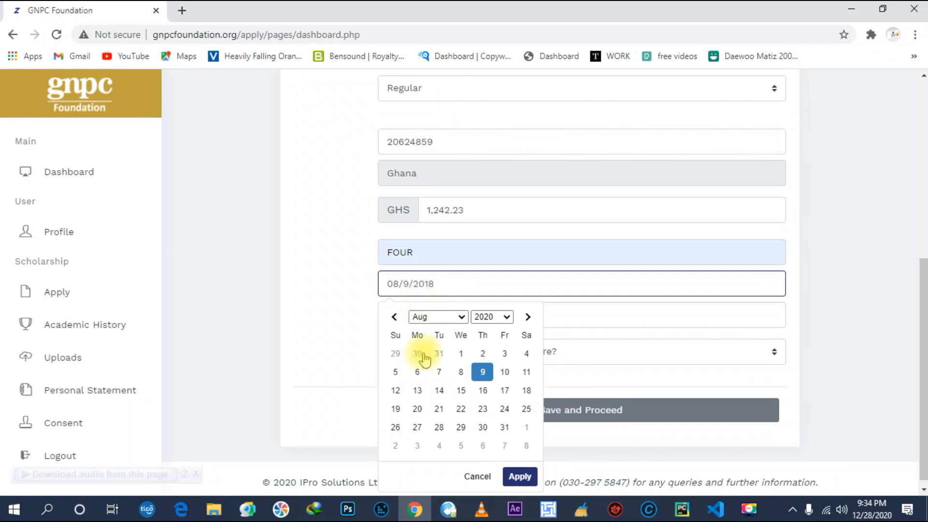
{"action": "left_click", "coordinate": [361, 371]}
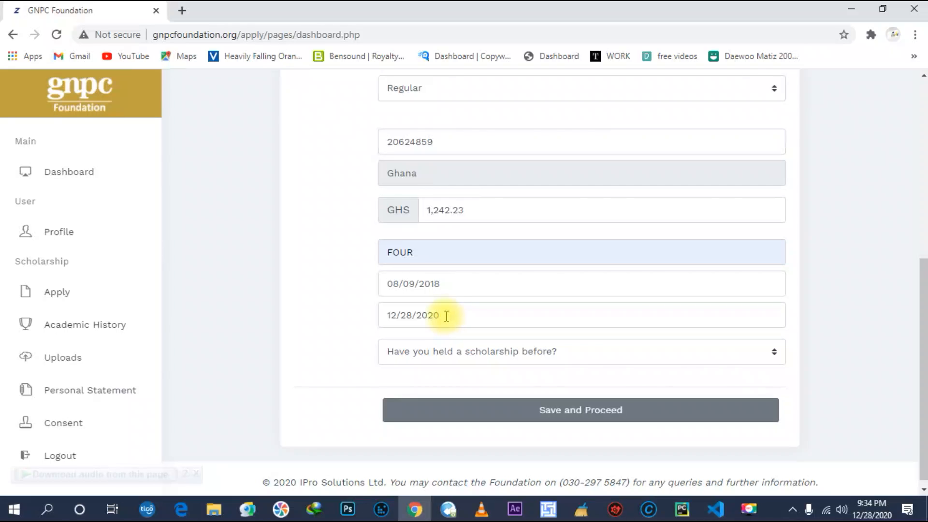
Change the end date from 12/28/2020 to 08/05/2022.
{"action": "left_click_drag", "start_coordinate": [446, 317], "coordinate": [430, 317]}
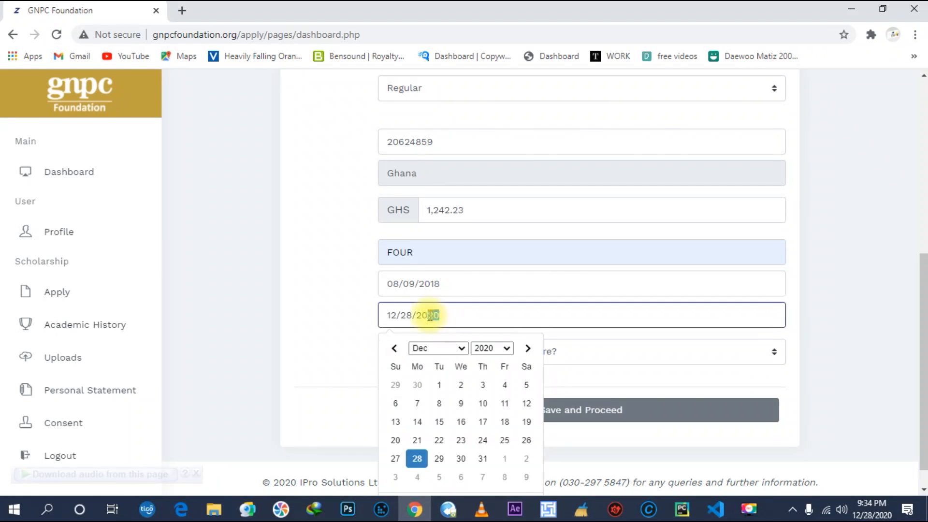
{"action": "type", "text": "24"}
{"action": "key", "text": "BackSpace"}
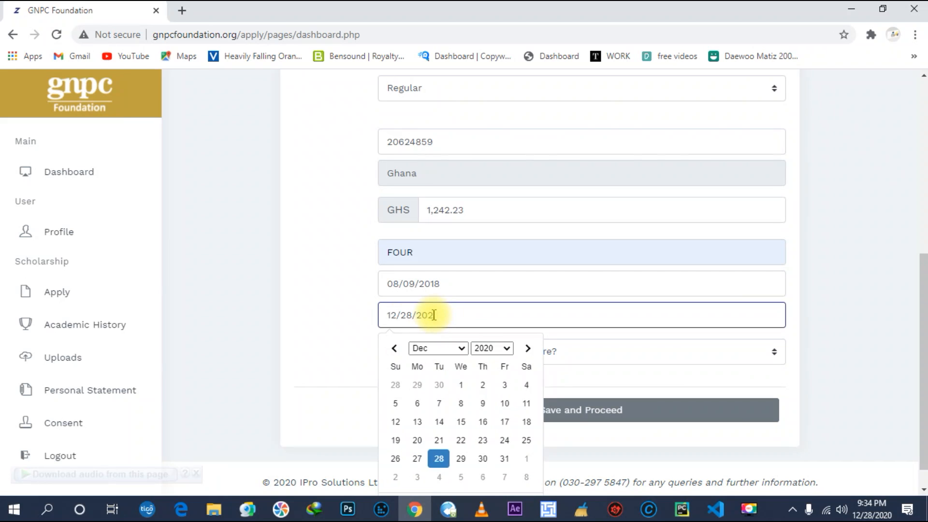
{"action": "type", "text": "2"}
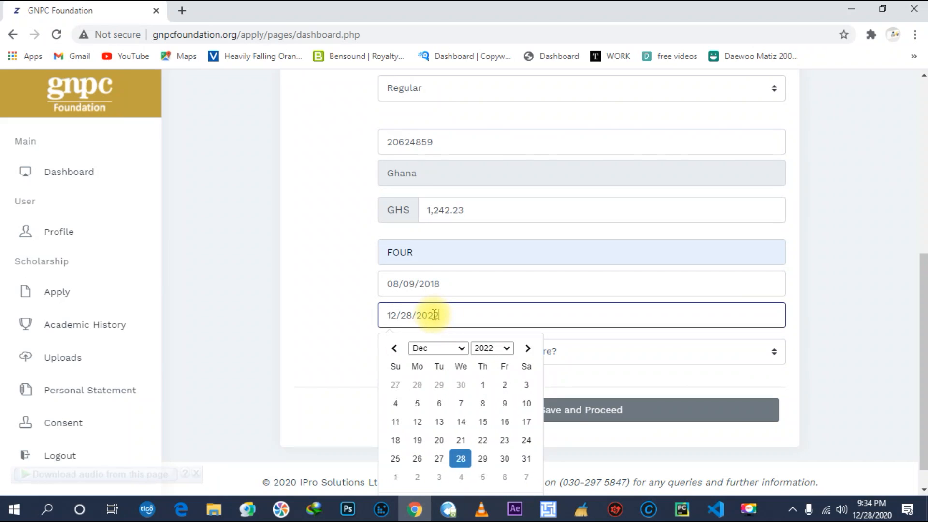
{"action": "double_click", "coordinate": [406, 315]}
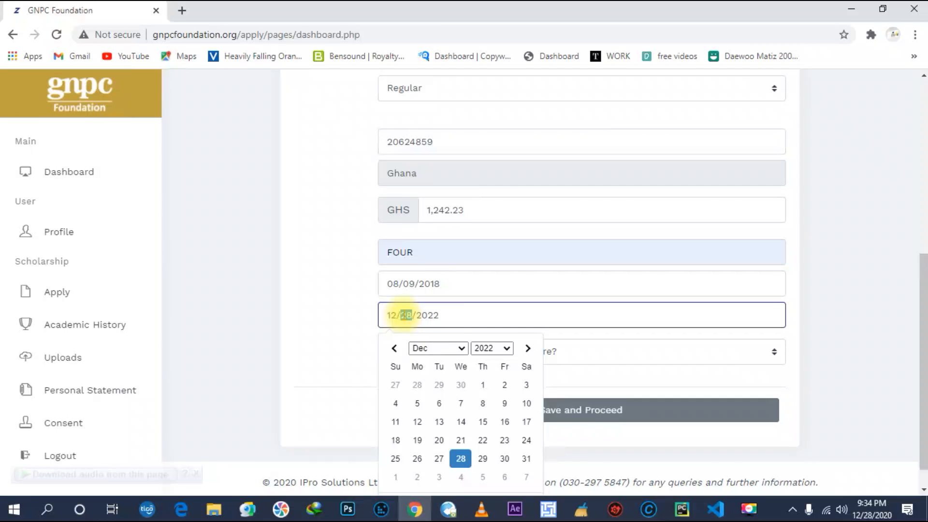
{"action": "type", "text": "5"}
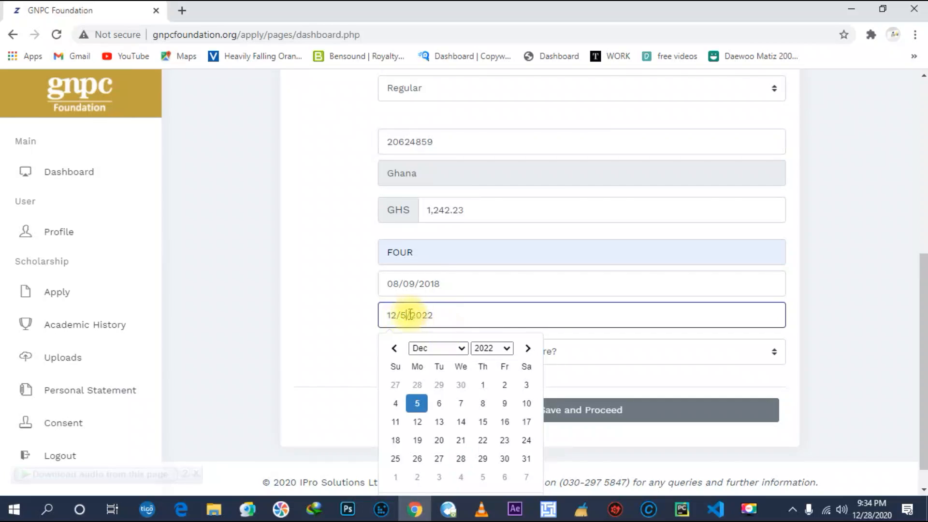
{"action": "left_click", "coordinate": [398, 316]}
{"action": "key", "text": "BackSpace"}
{"action": "key", "text": "BackSpace"}
{"action": "type", "text": "08"}
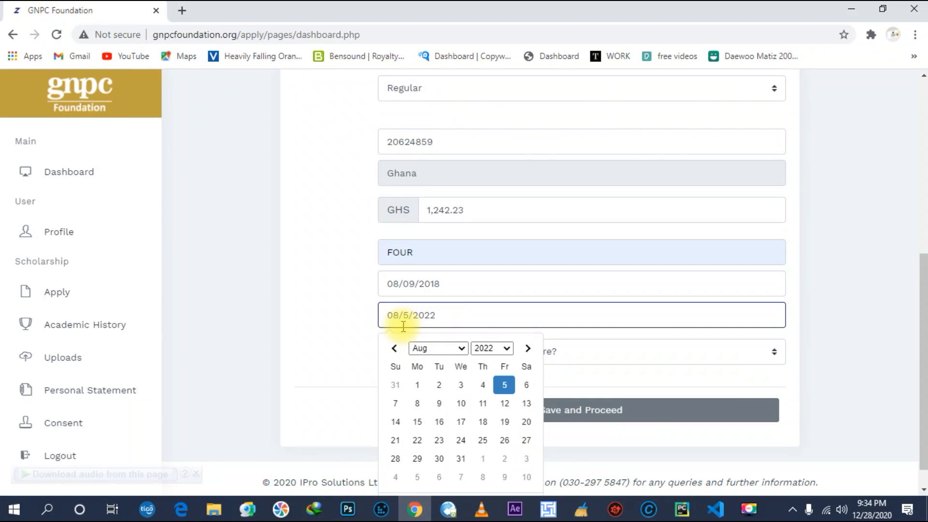
{"action": "left_click", "coordinate": [372, 365]}
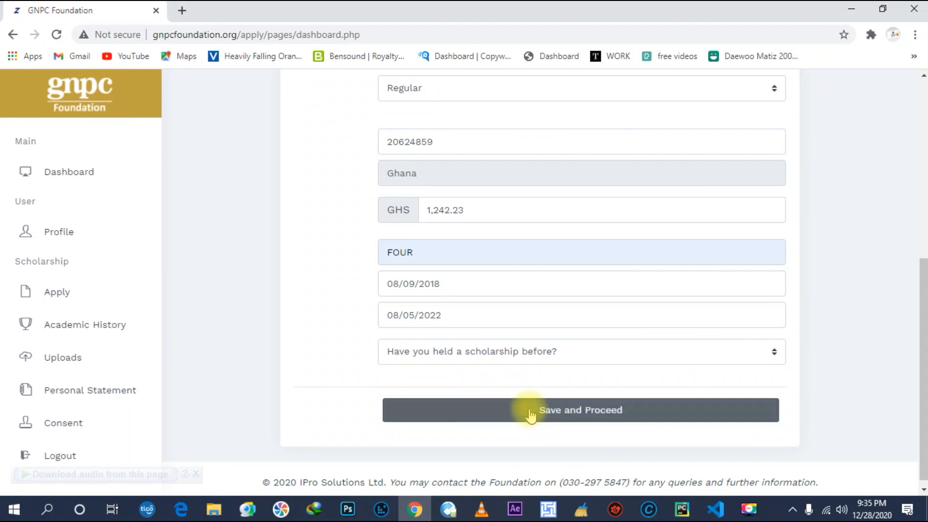
Answer No to having held a scholarship before and save the application.
{"action": "left_click", "coordinate": [537, 352]}
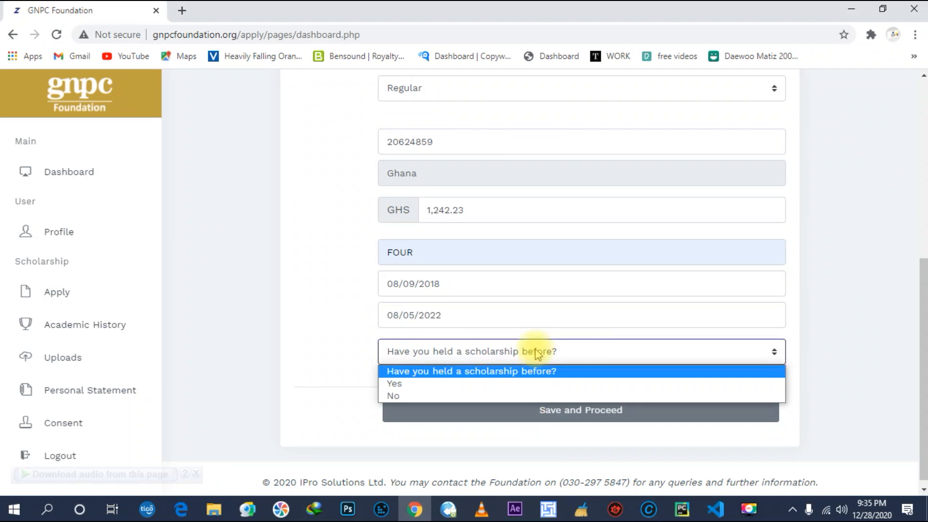
{"action": "left_click", "coordinate": [521, 397]}
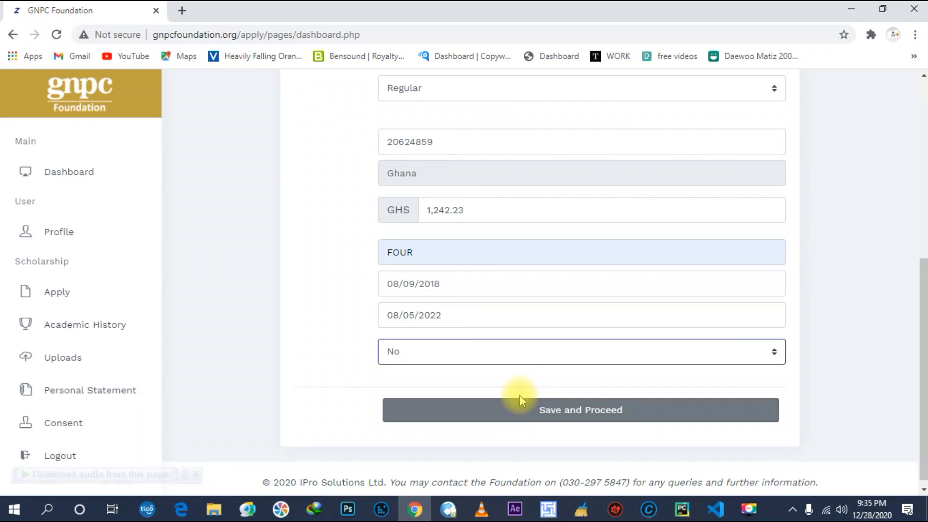
{"action": "left_click", "coordinate": [552, 415]}
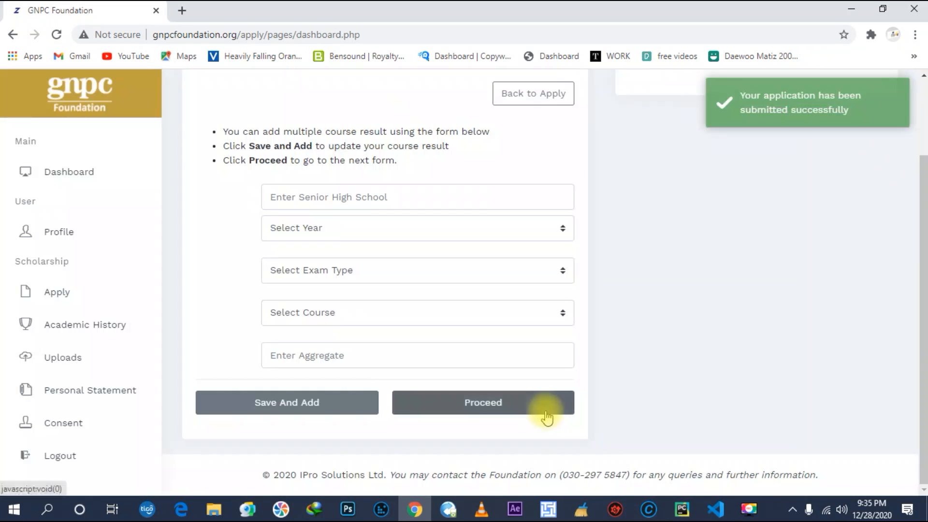
Enter Obuasi Senior High Technical School with exam year 2018.
{"action": "scroll", "coordinate": [356, 297], "scroll_direction": "up", "scroll_amount": 2}
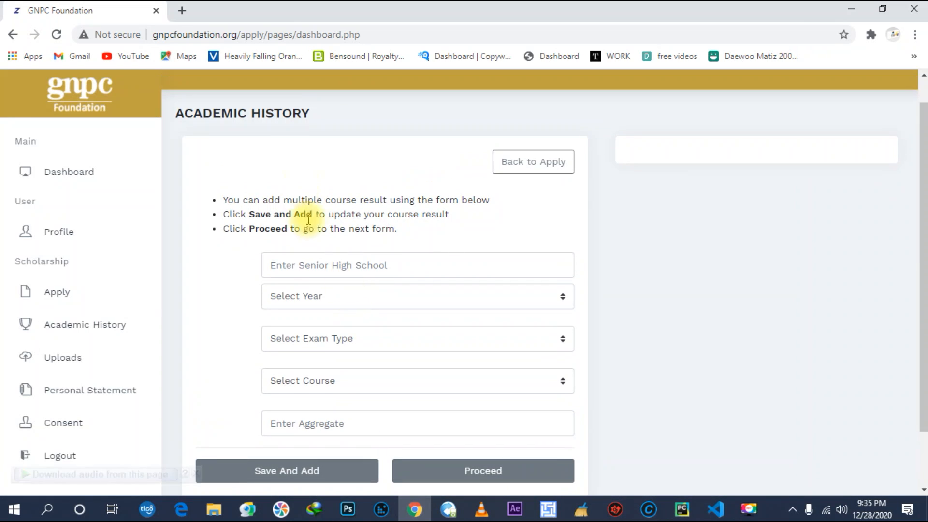
{"action": "left_click", "coordinate": [375, 264]}
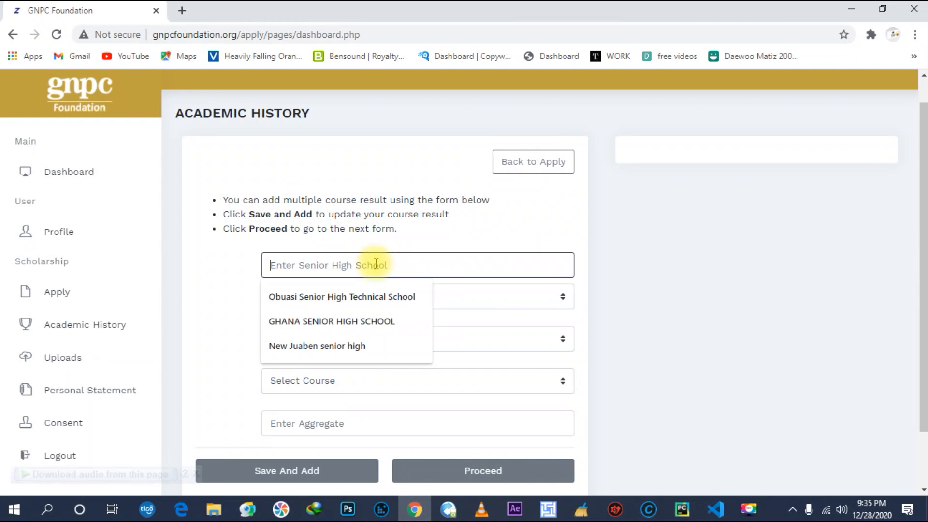
{"action": "left_click", "coordinate": [367, 294]}
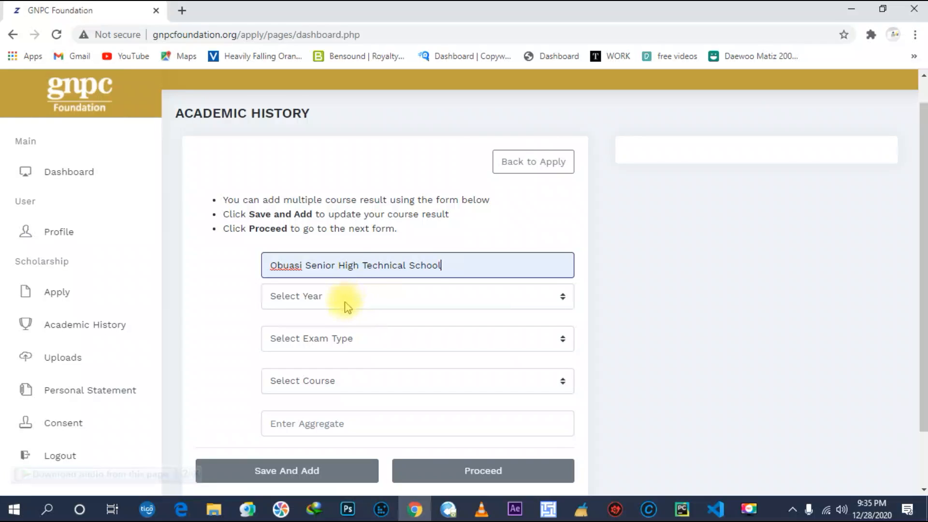
{"action": "left_click", "coordinate": [344, 307]}
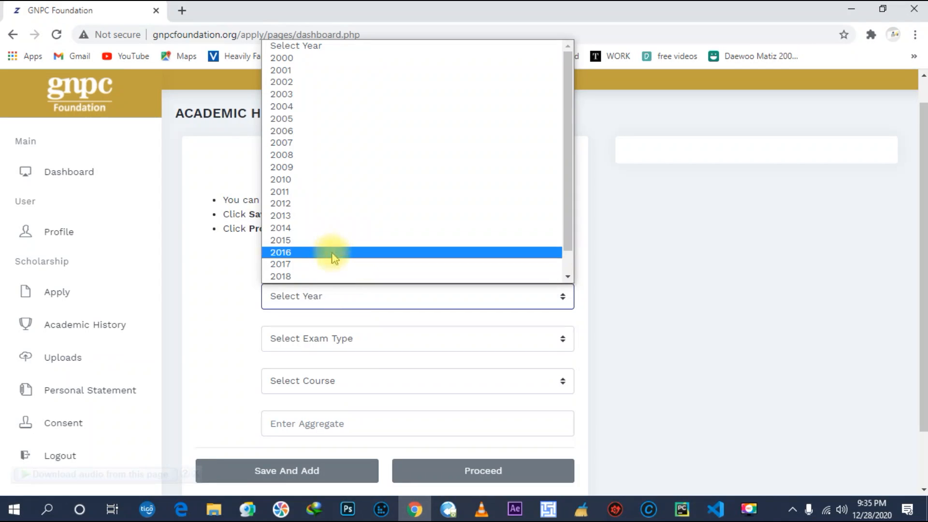
{"action": "left_click", "coordinate": [331, 275]}
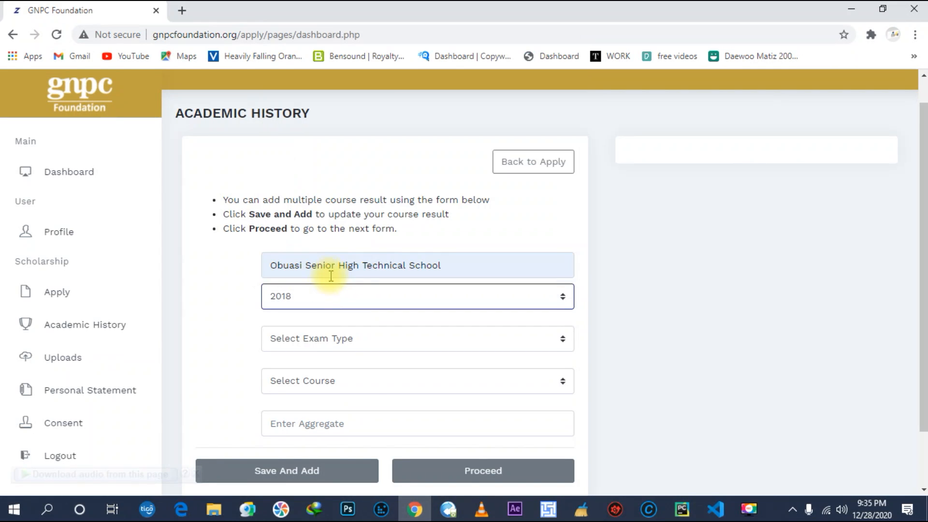
Choose WASSCE, GENERAL ARTS and aggregate 10, then proceed to uploads.
{"action": "left_click", "coordinate": [297, 340]}
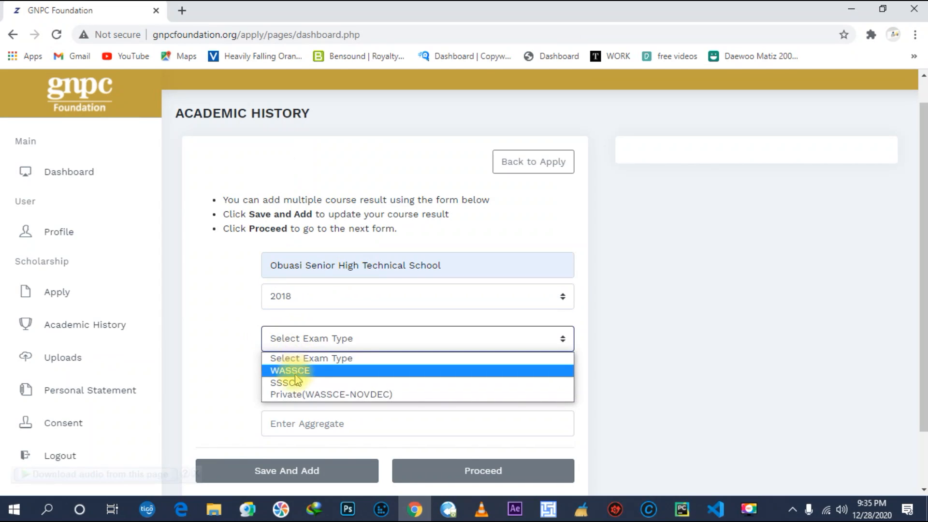
{"action": "left_click", "coordinate": [296, 376]}
{"action": "left_click", "coordinate": [325, 386]}
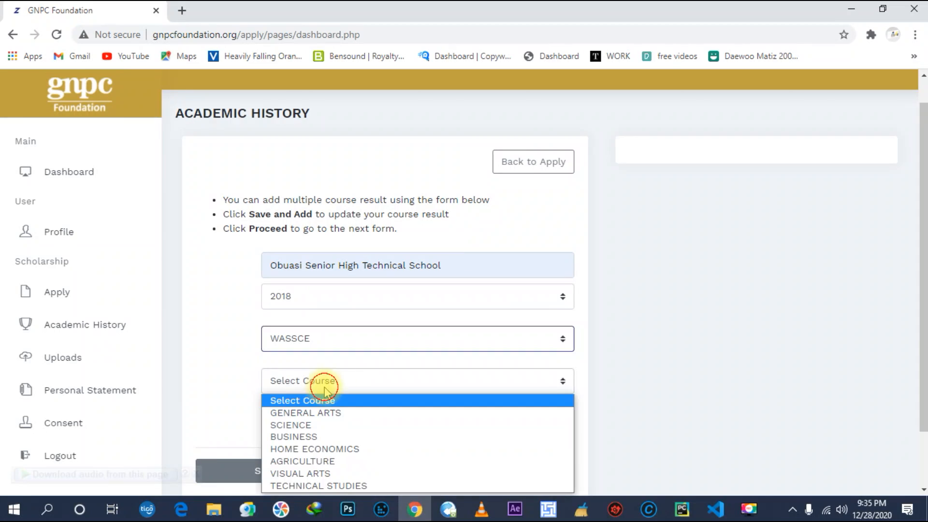
{"action": "left_click", "coordinate": [325, 416]}
{"action": "left_click", "coordinate": [302, 431]}
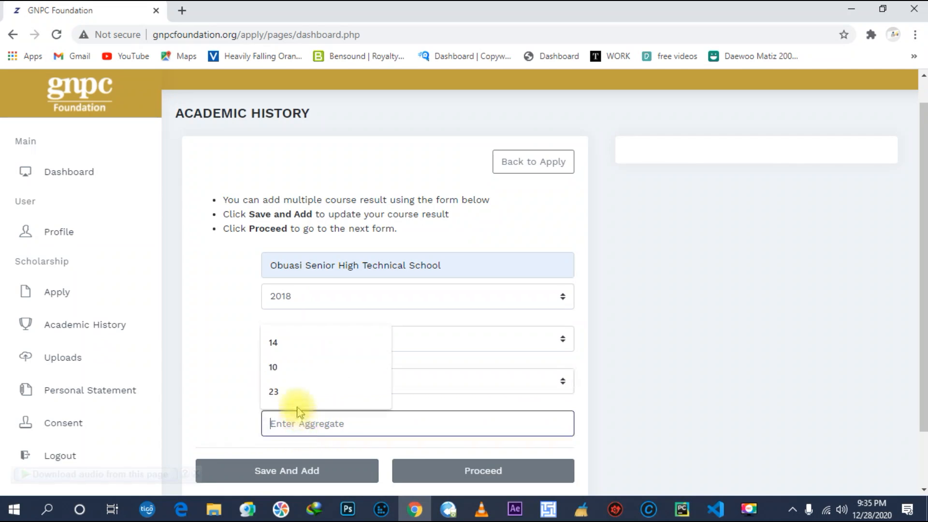
{"action": "left_click", "coordinate": [292, 366]}
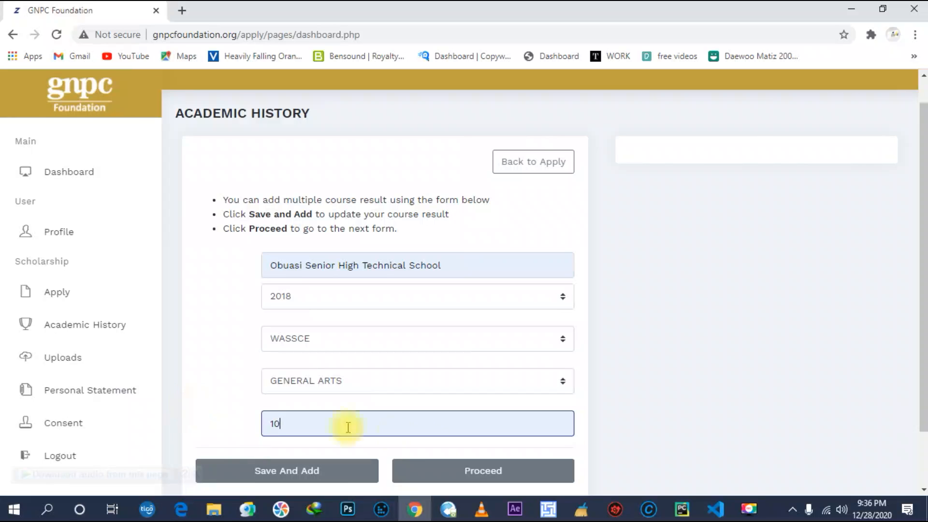
{"action": "left_click", "coordinate": [458, 475]}
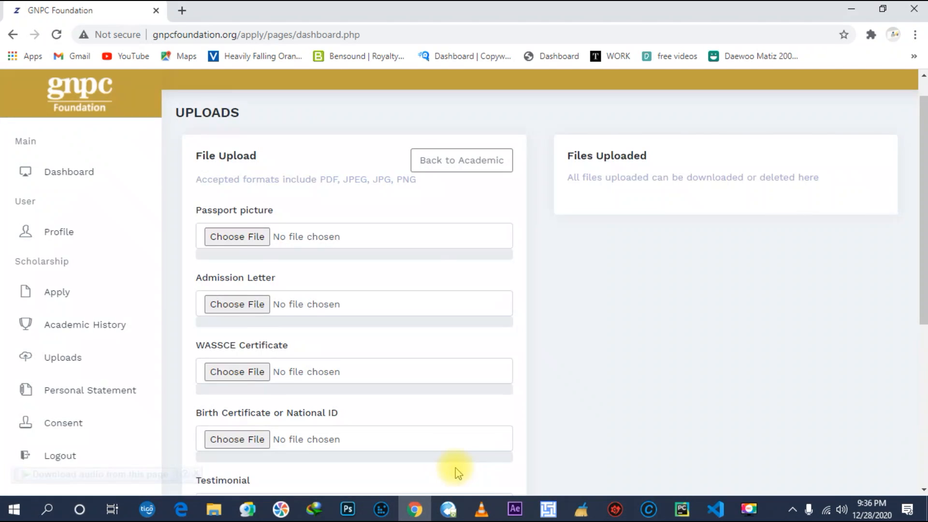
Enter Obuasi Senior High Technical School, exam year 2018 and exam type WASSCE in academic history.
{"action": "left_click", "coordinate": [76, 329]}
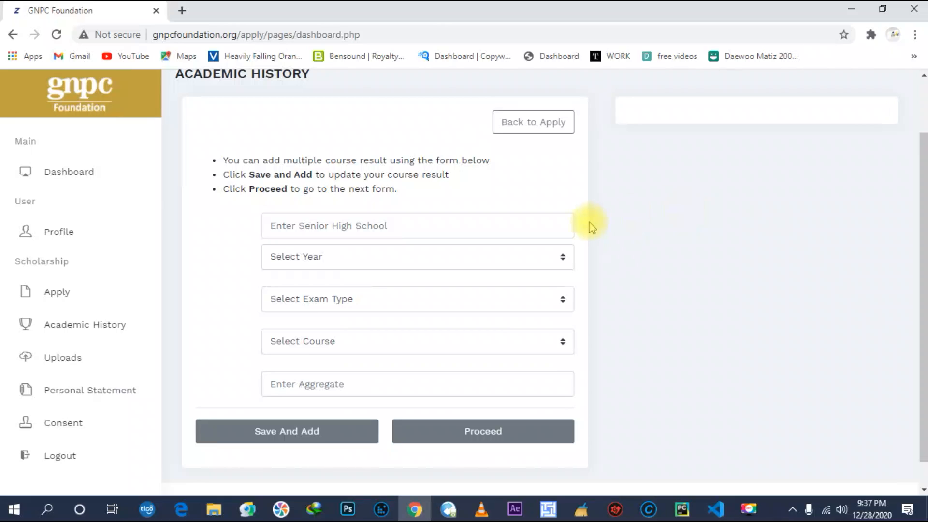
{"action": "left_click", "coordinate": [448, 226]}
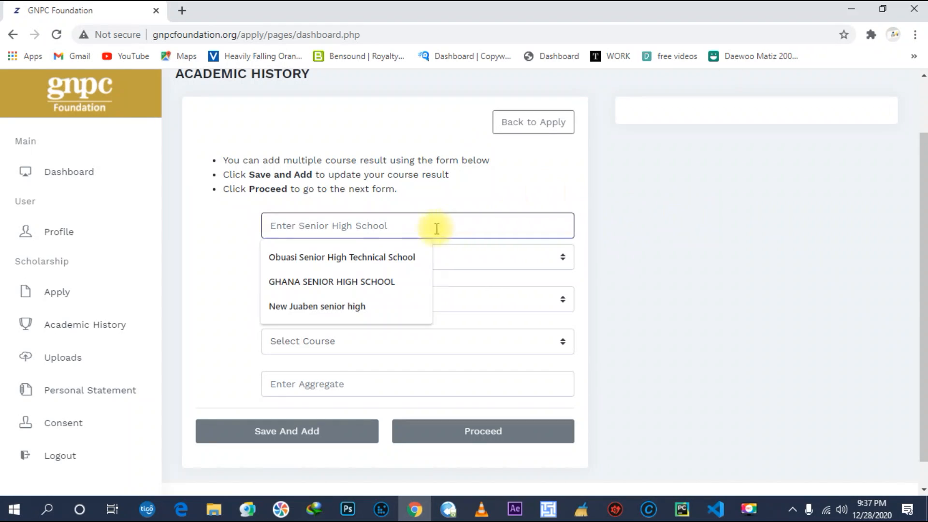
{"action": "left_click", "coordinate": [375, 257]}
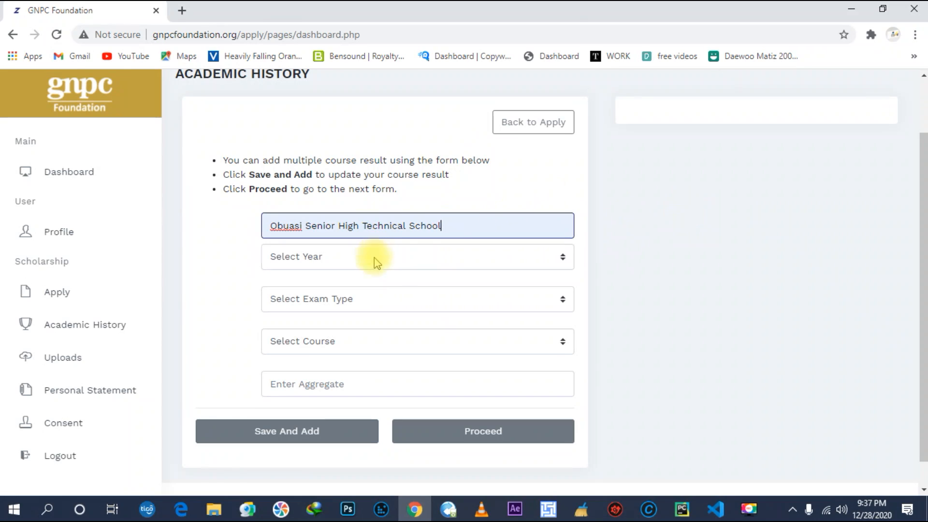
{"action": "left_click", "coordinate": [376, 257]}
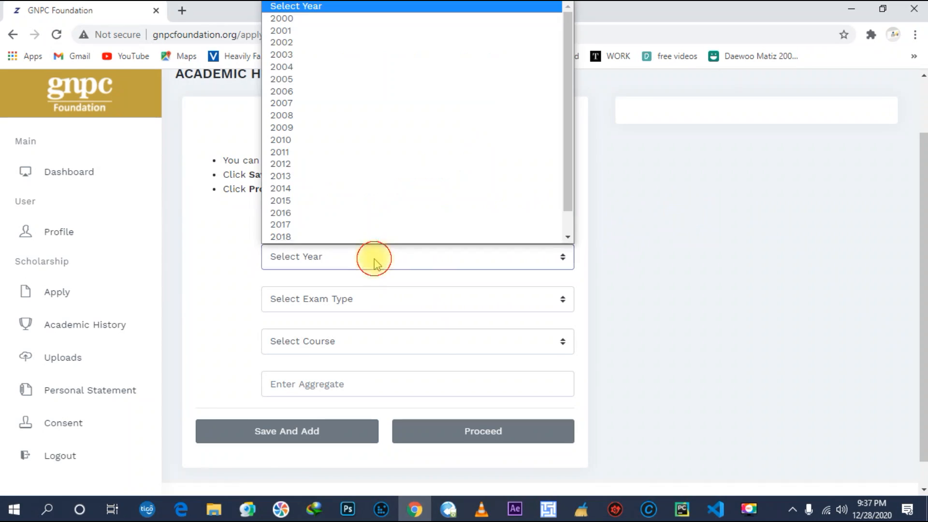
{"action": "left_click", "coordinate": [320, 236]}
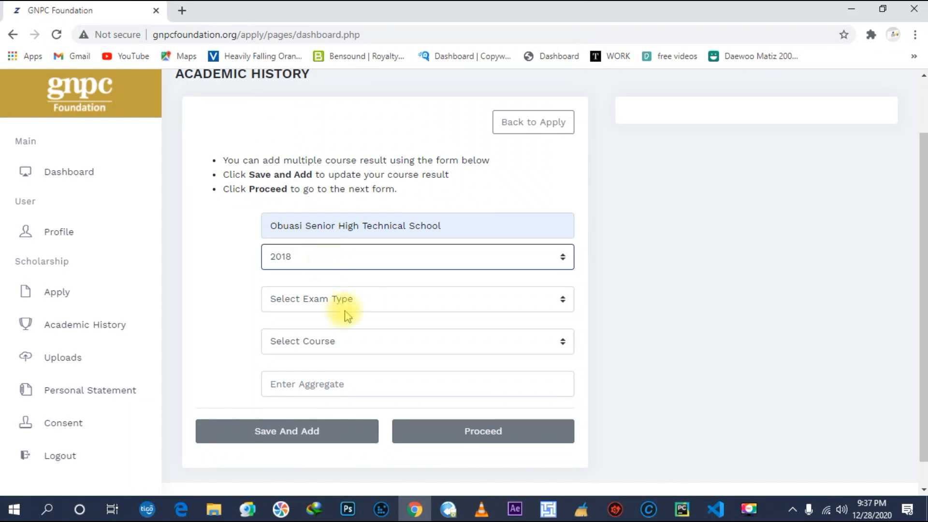
{"action": "left_click", "coordinate": [341, 301]}
{"action": "left_click", "coordinate": [339, 331]}
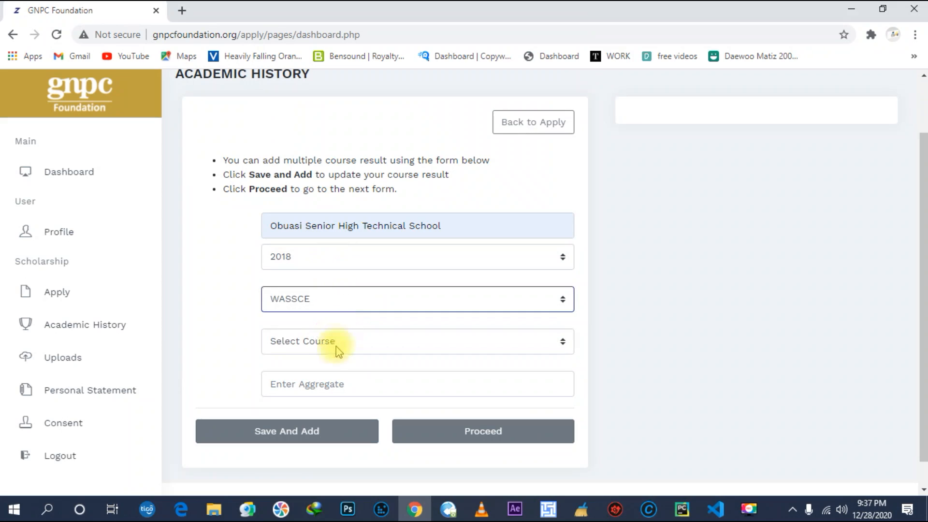
Choose course GENERAL ARTS with aggregate 10, save the result, and reload the page.
{"action": "left_click", "coordinate": [337, 344]}
{"action": "left_click", "coordinate": [327, 373]}
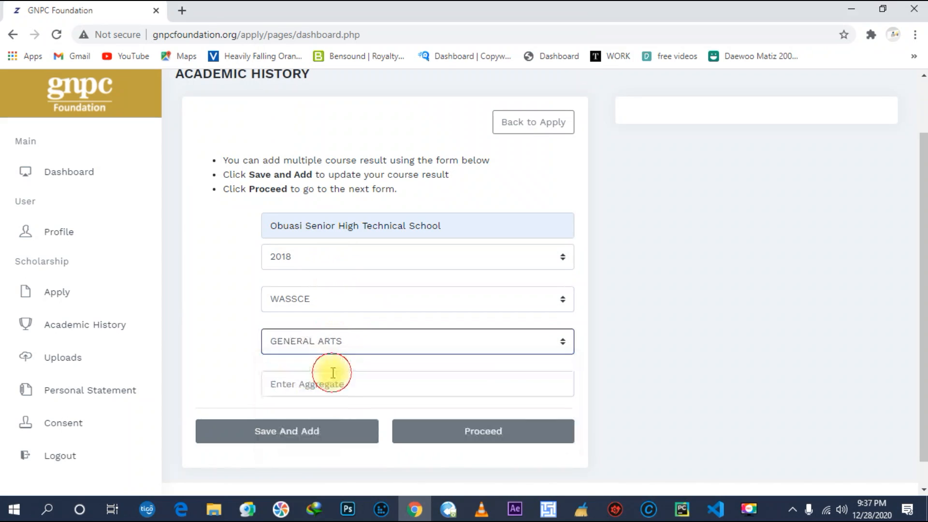
{"action": "left_click", "coordinate": [323, 383]}
{"action": "left_click", "coordinate": [301, 416]}
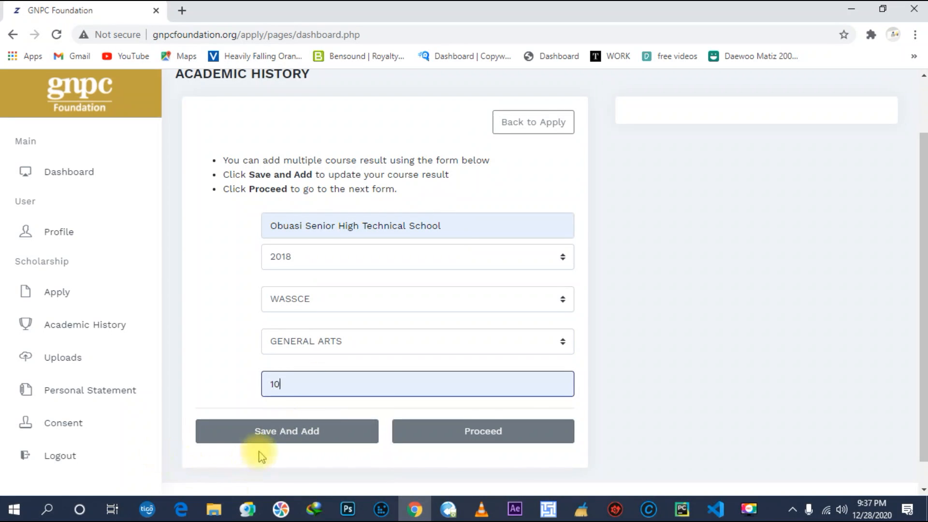
{"action": "left_click", "coordinate": [283, 434]}
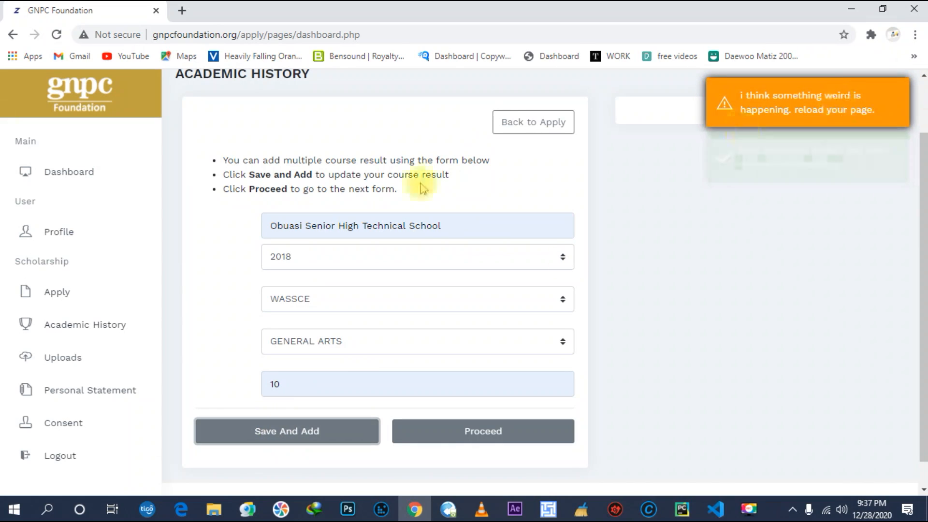
{"action": "left_click", "coordinate": [57, 35]}
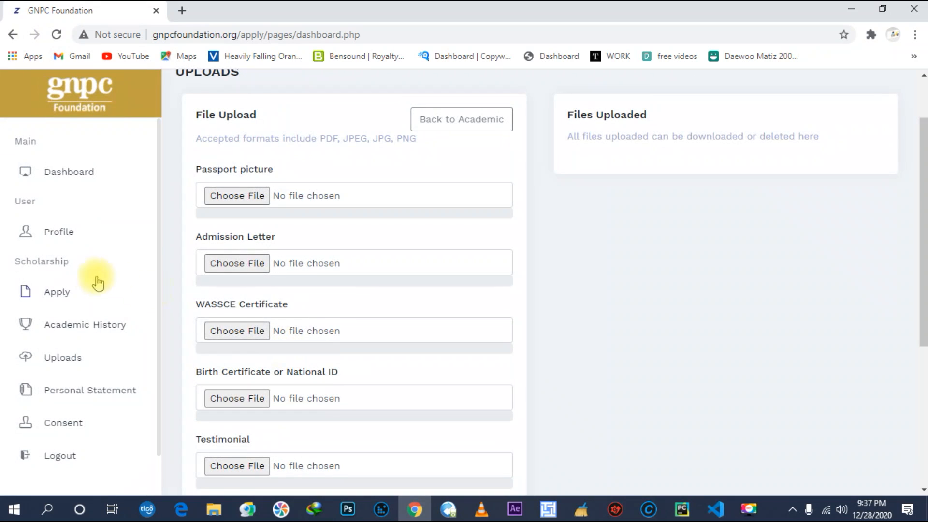
{"action": "left_click", "coordinate": [94, 326]}
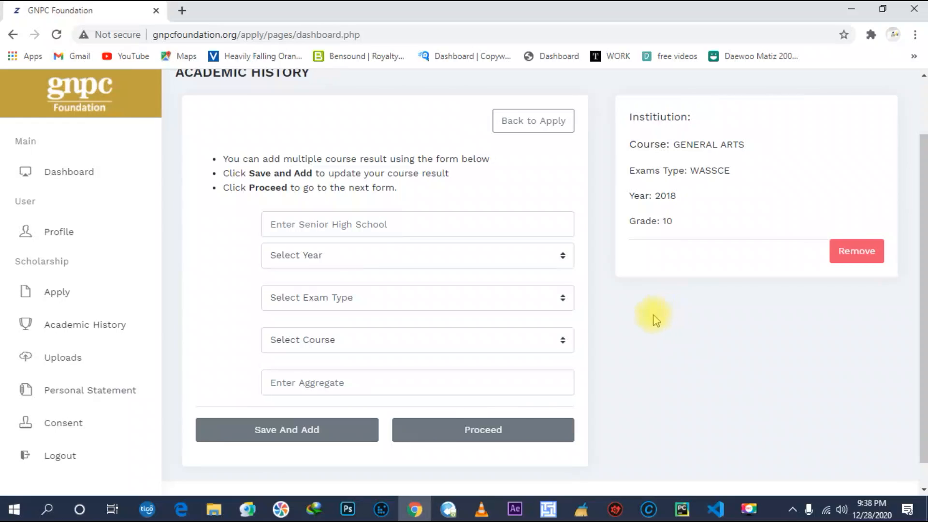
{"action": "left_click", "coordinate": [530, 433]}
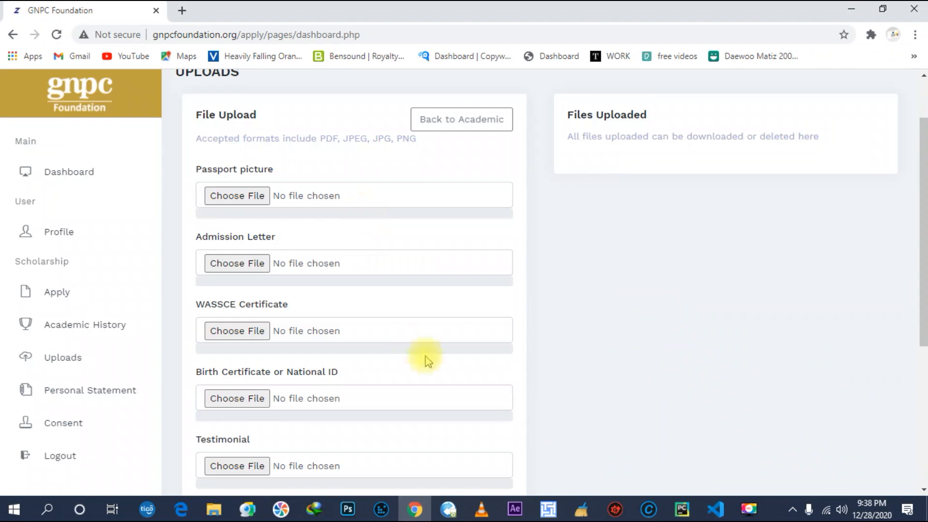
{"action": "scroll", "coordinate": [506, 208], "scroll_direction": "up", "scroll_amount": 2}
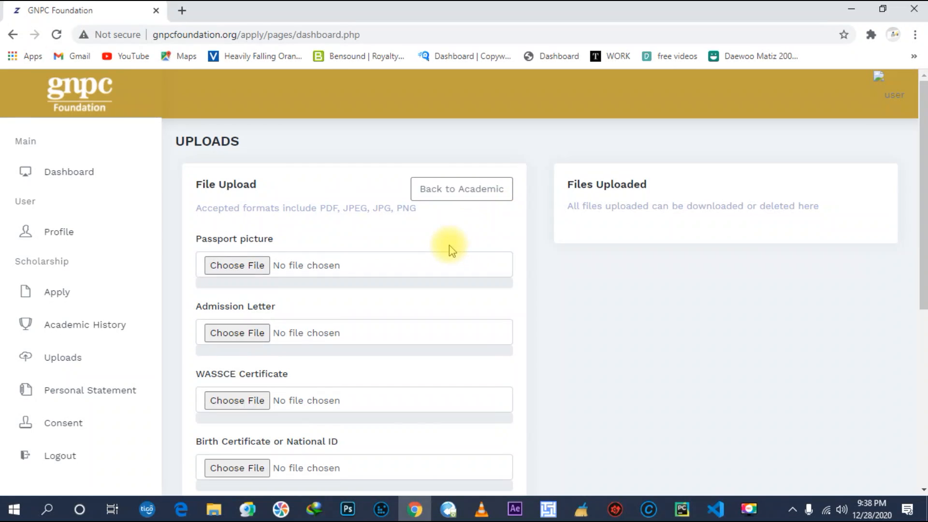
{"action": "scroll", "coordinate": [425, 262], "scroll_direction": "down", "scroll_amount": 2}
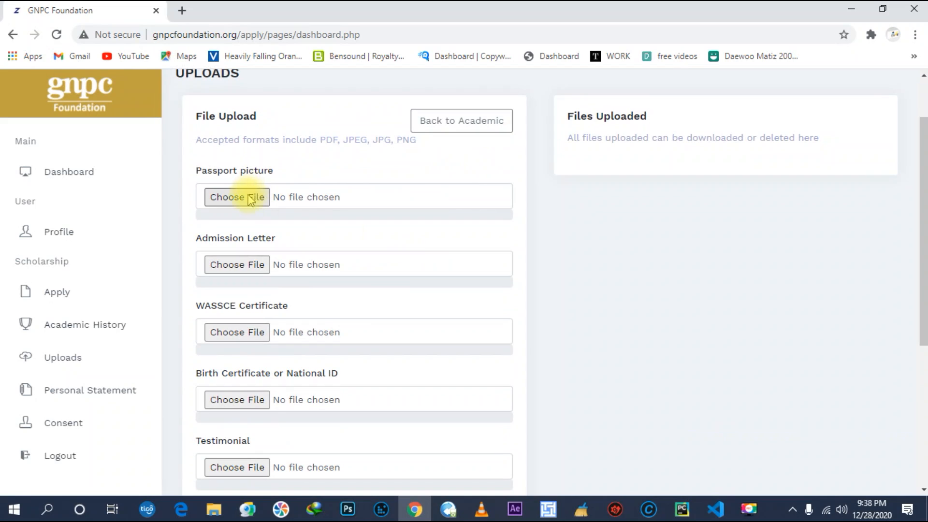
Upload passport picture.png from Desktop > important as the Passport picture.
{"action": "left_click", "coordinate": [250, 197]}
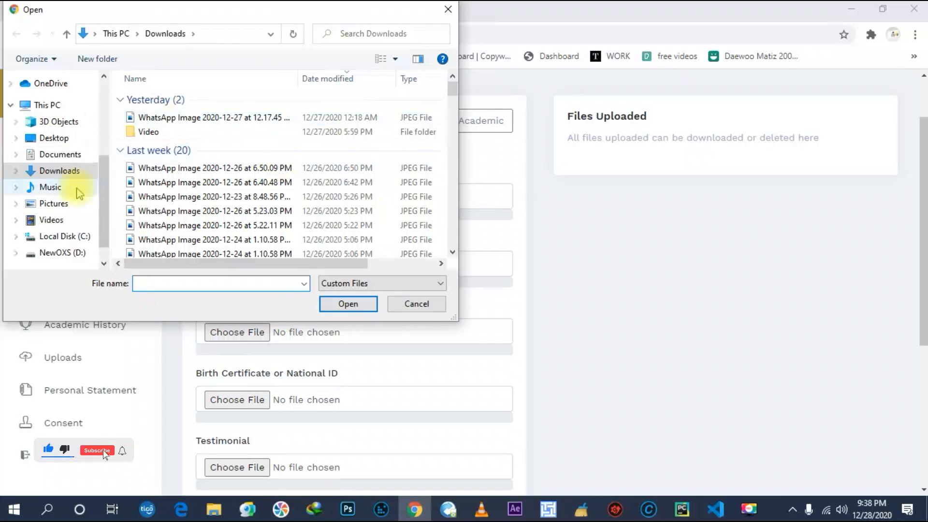
{"action": "left_click", "coordinate": [55, 139]}
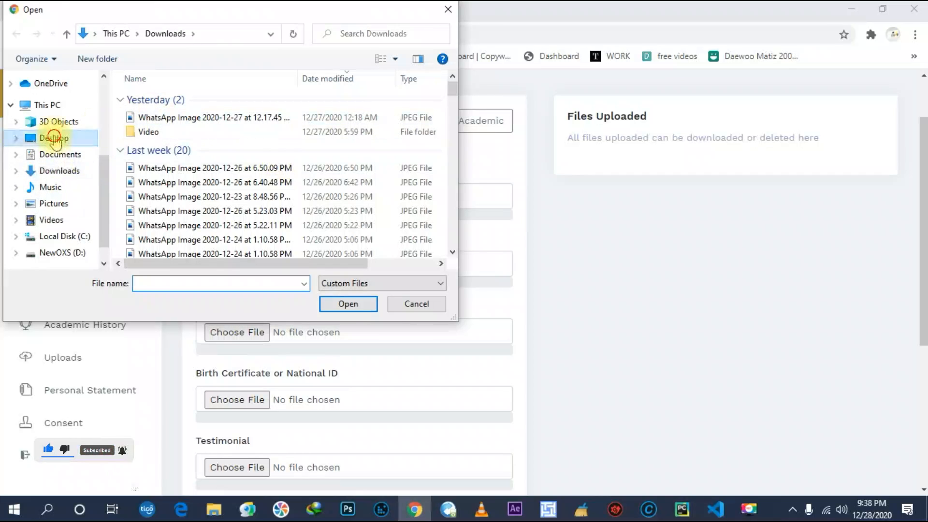
{"action": "scroll", "coordinate": [338, 174], "scroll_direction": "down", "scroll_amount": 2}
{"action": "double_click", "coordinate": [339, 164]}
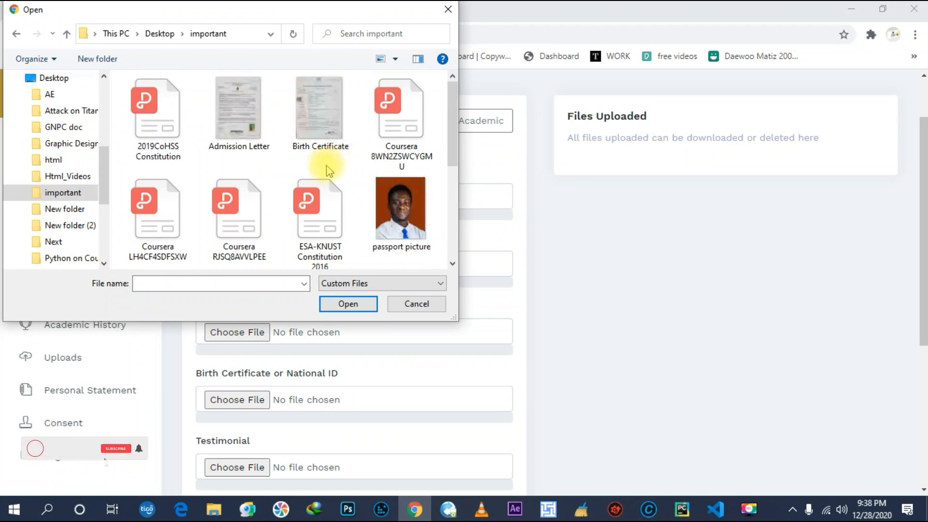
{"action": "left_click", "coordinate": [411, 228]}
{"action": "left_click", "coordinate": [345, 304]}
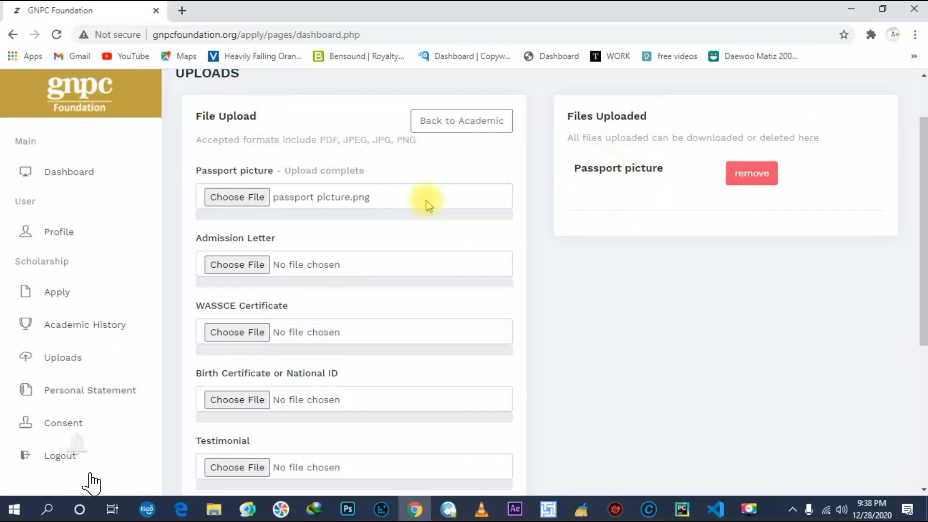
Upload Admission Letter.png from the important folder as the Admission Letter.
{"action": "left_click", "coordinate": [253, 265]}
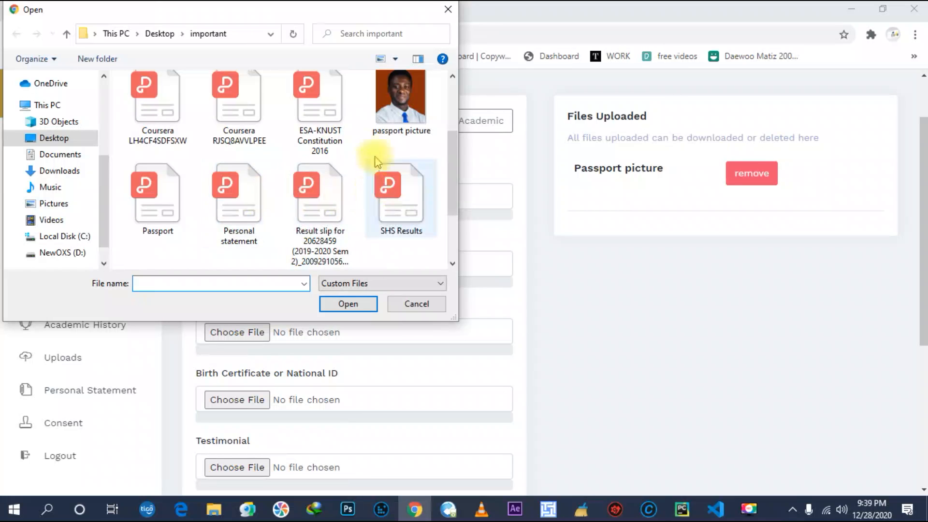
{"action": "scroll", "coordinate": [296, 121], "scroll_direction": "up", "scroll_amount": 1}
{"action": "scroll", "coordinate": [296, 121], "scroll_direction": "up", "scroll_amount": 3}
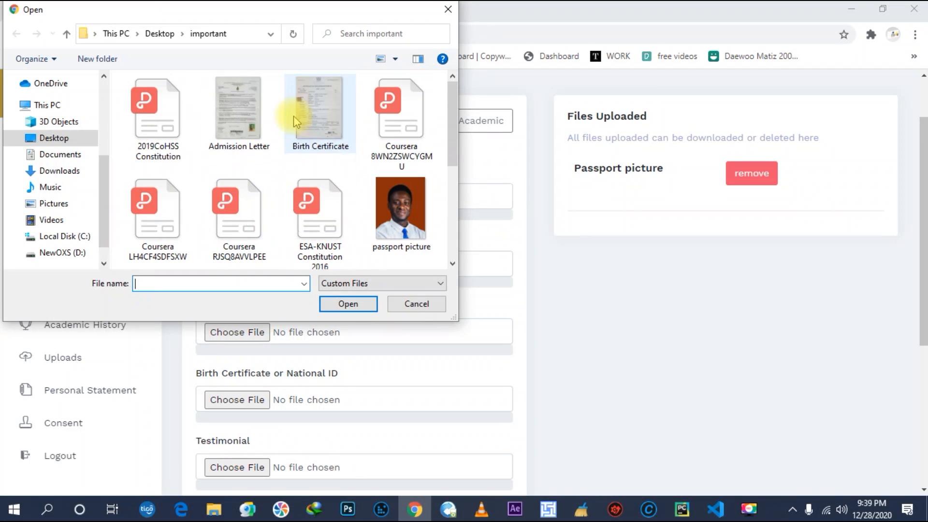
{"action": "left_click", "coordinate": [242, 97]}
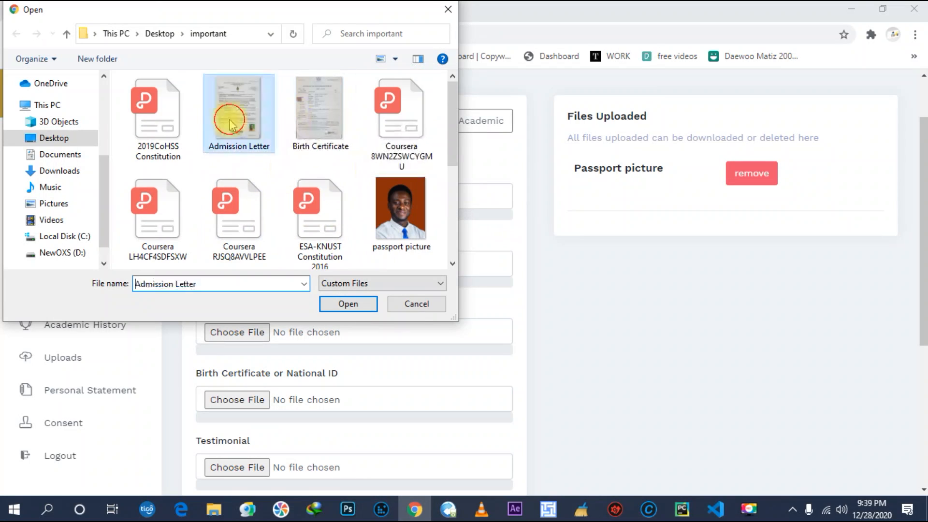
{"action": "left_click", "coordinate": [334, 307]}
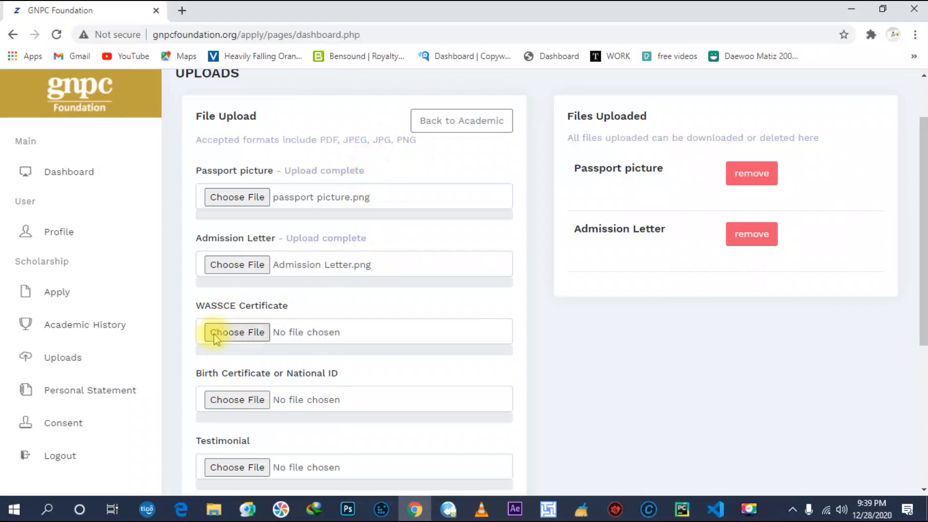
Upload SHS Results.pdf as the WASSCE Certificate.
{"action": "left_click", "coordinate": [245, 332]}
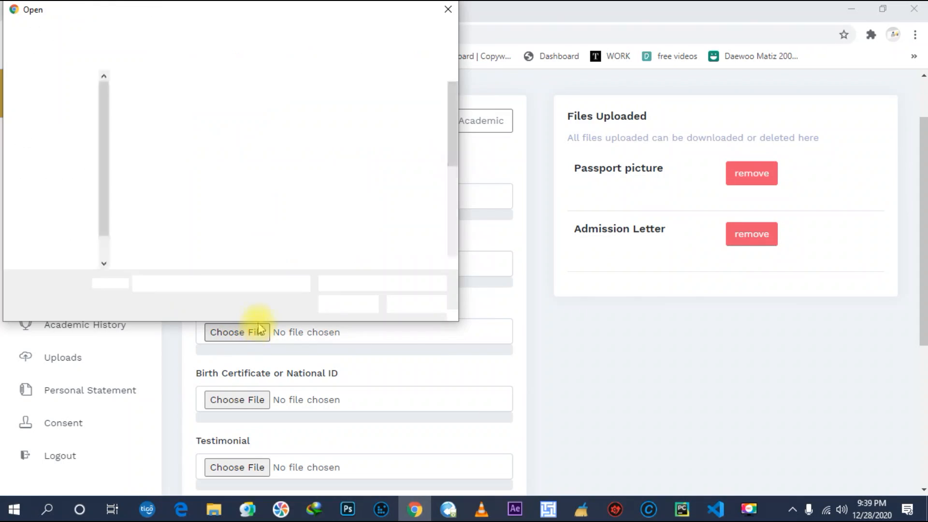
{"action": "scroll", "coordinate": [248, 226], "scroll_direction": "down", "scroll_amount": 2}
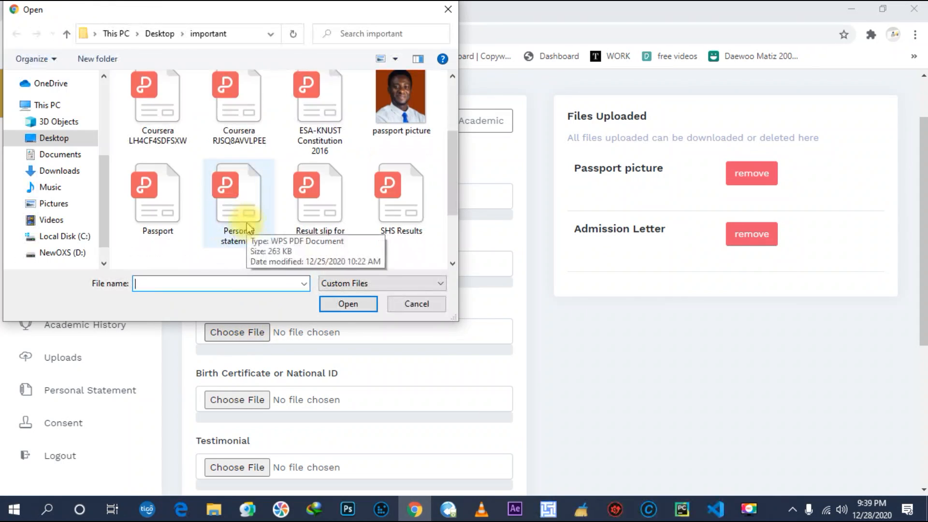
{"action": "left_click", "coordinate": [398, 210]}
{"action": "left_click", "coordinate": [347, 304]}
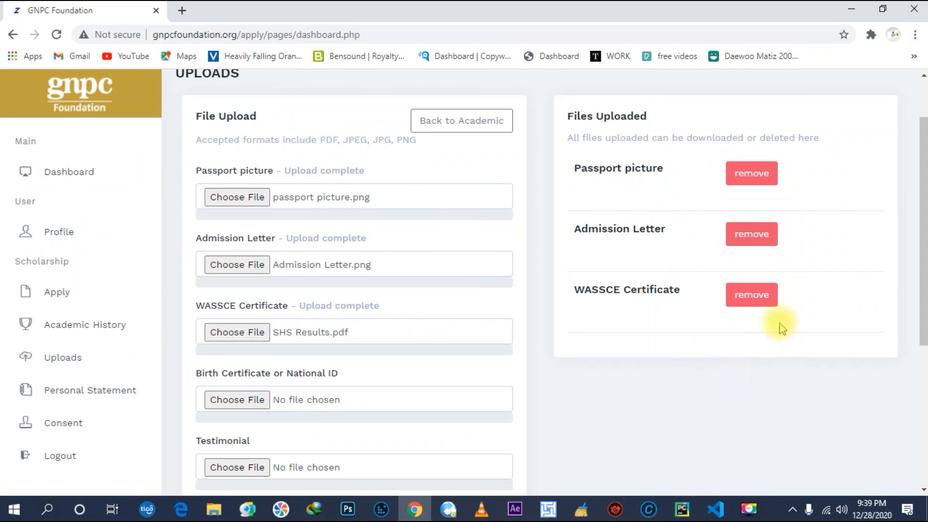
Upload Birth Certificate.png as the Birth Certificate or National ID document.
{"action": "scroll", "coordinate": [383, 357], "scroll_direction": "down", "scroll_amount": 1}
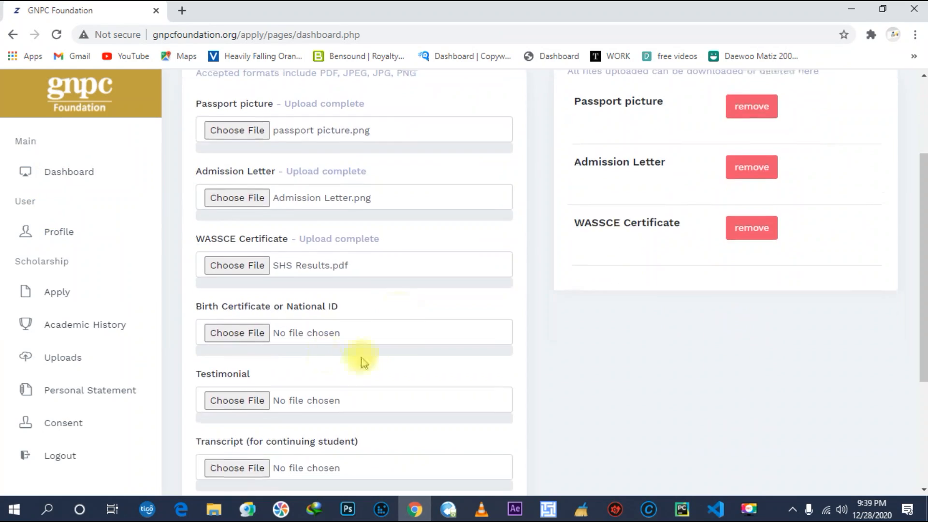
{"action": "left_click", "coordinate": [219, 338]}
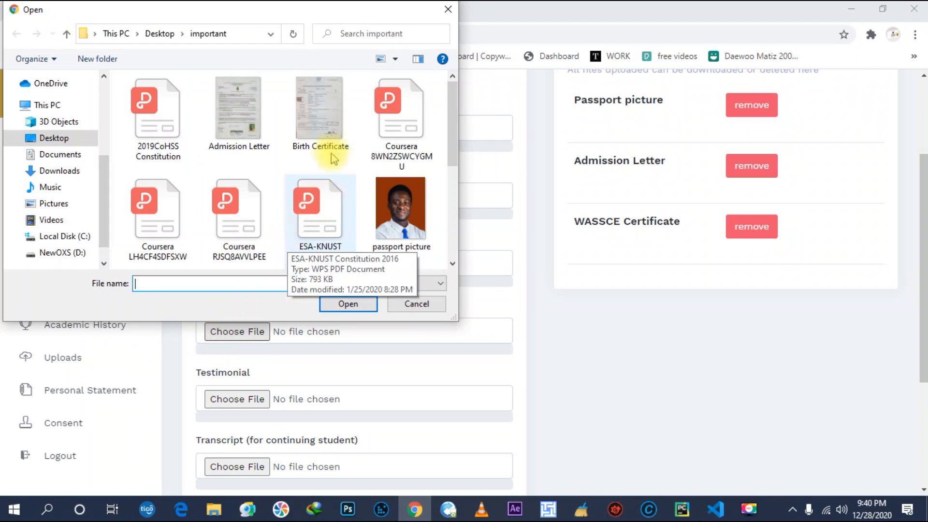
{"action": "left_click", "coordinate": [331, 129]}
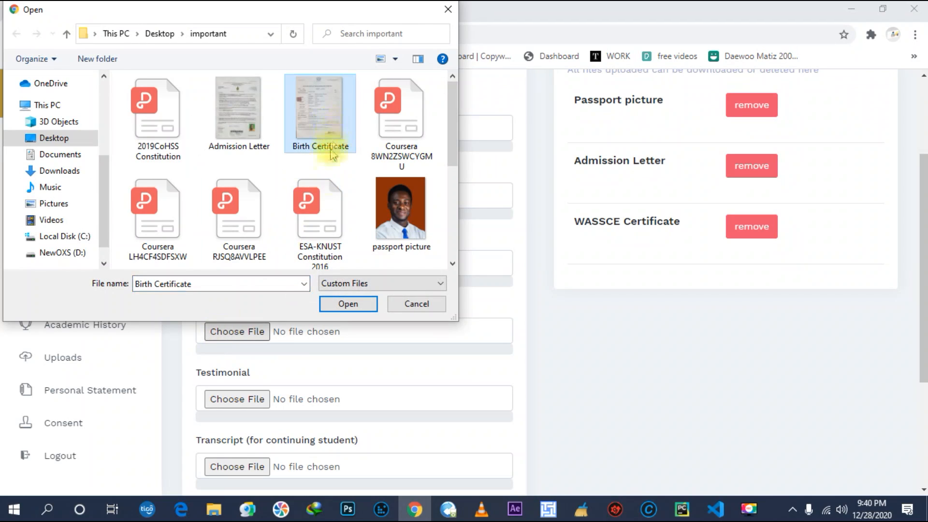
{"action": "left_click", "coordinate": [355, 305]}
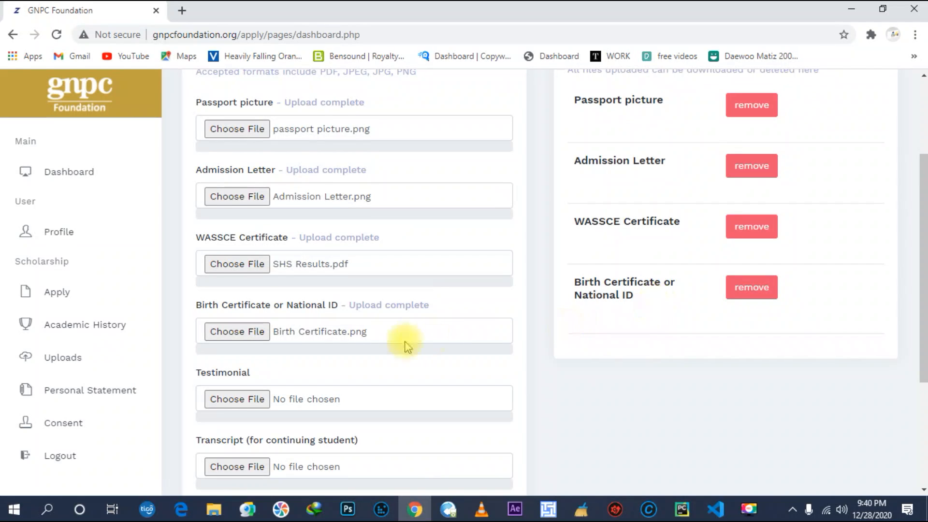
{"action": "scroll", "coordinate": [408, 338], "scroll_direction": "down", "scroll_amount": 3}
{"action": "left_click", "coordinate": [248, 267]}
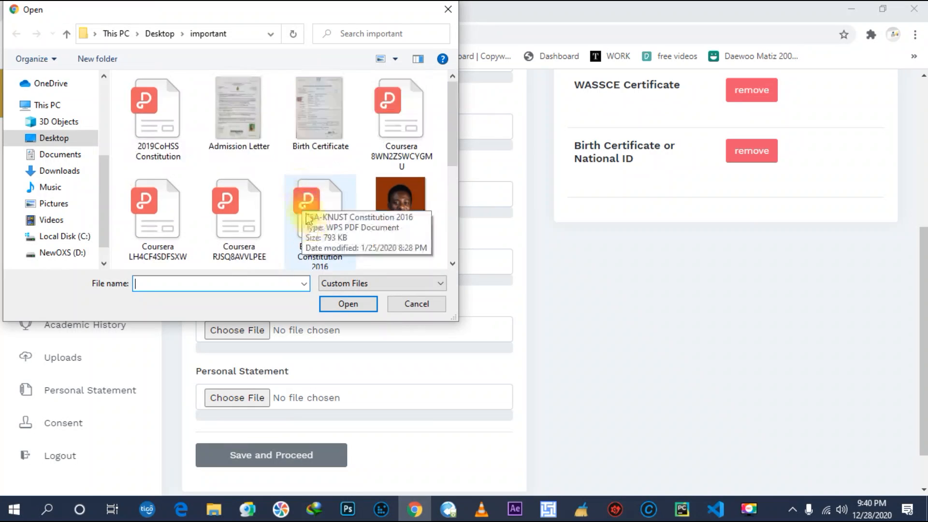
Upload SHS testimonial.pdf as the Testimonial document.
{"action": "scroll", "coordinate": [327, 235], "scroll_direction": "down", "scroll_amount": 3}
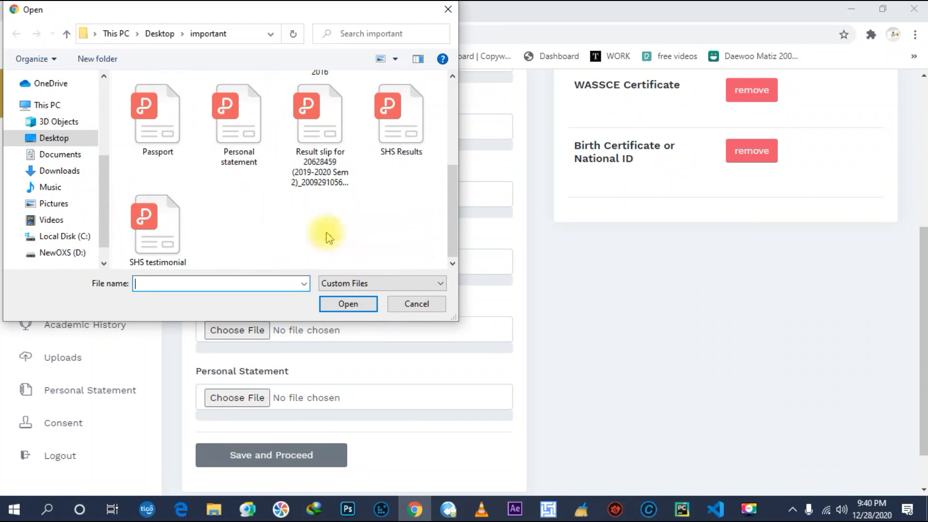
{"action": "left_click", "coordinate": [169, 236]}
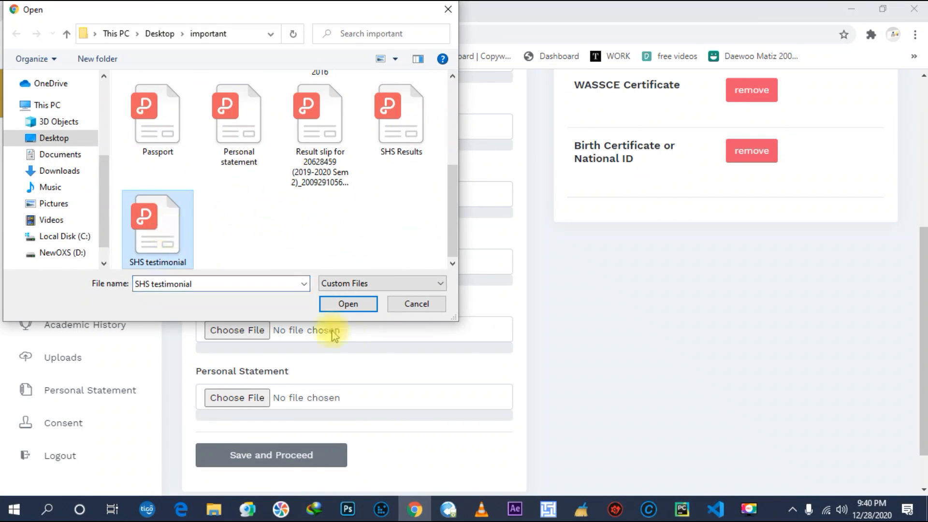
{"action": "left_click", "coordinate": [347, 305]}
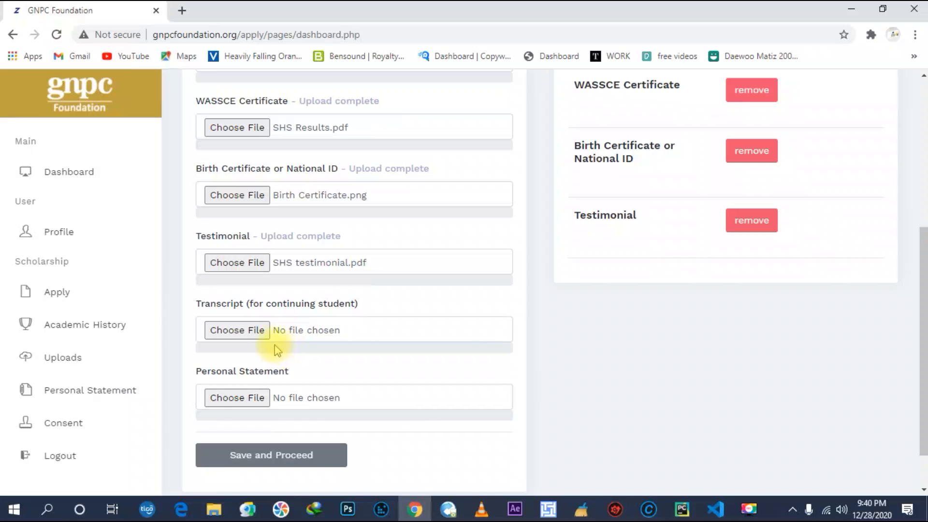
Upload the result slip PDF as the continuing-student Transcript.
{"action": "left_click", "coordinate": [249, 330]}
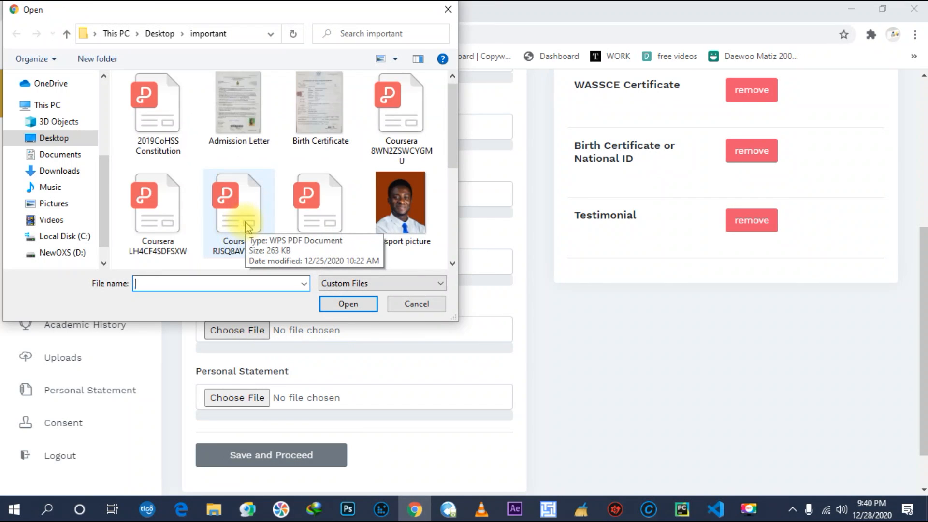
{"action": "scroll", "coordinate": [241, 220], "scroll_direction": "down", "scroll_amount": 3}
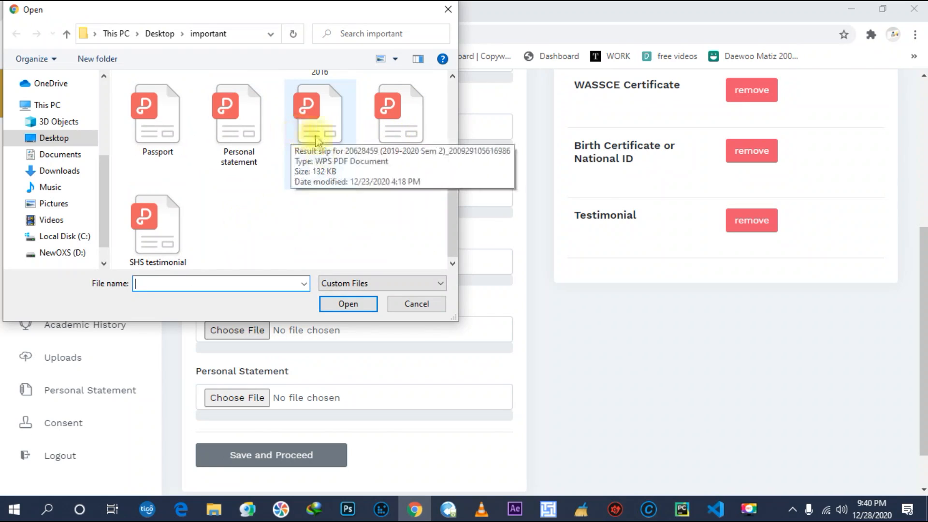
{"action": "left_click", "coordinate": [323, 186]}
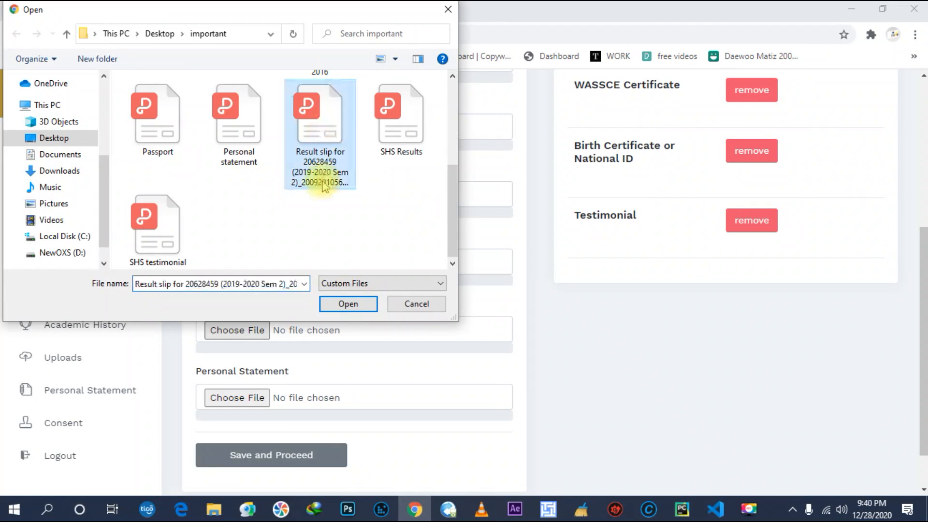
{"action": "left_click", "coordinate": [356, 306]}
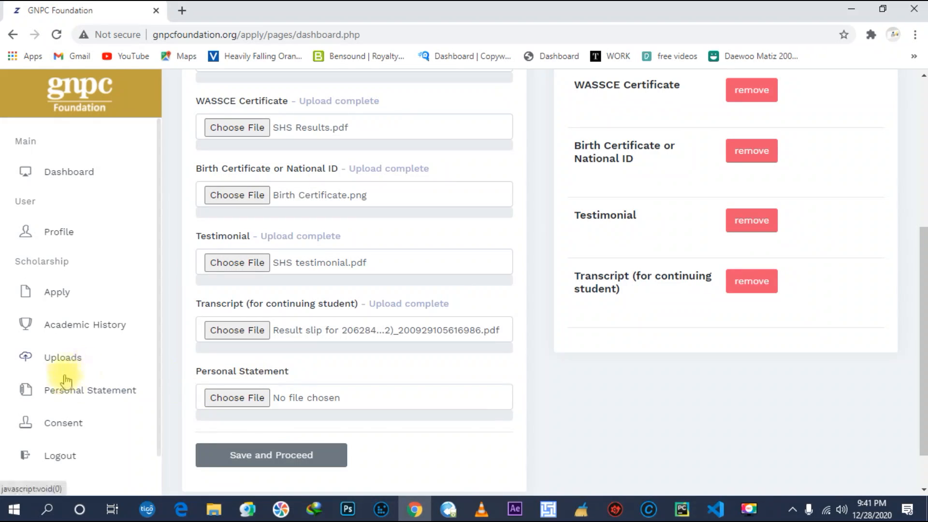
Open the Personal Statement page and type 'ks' into the statement editor.
{"action": "left_click", "coordinate": [75, 400]}
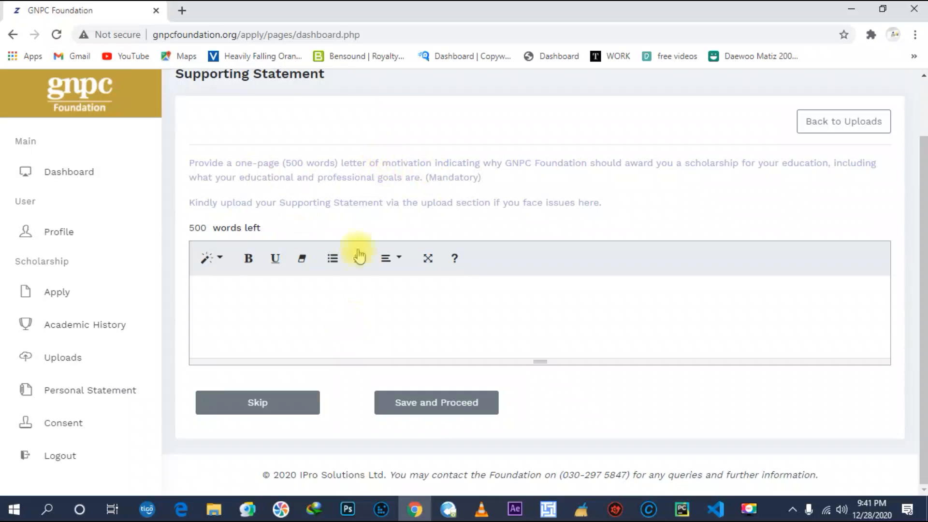
{"action": "left_click", "coordinate": [309, 302]}
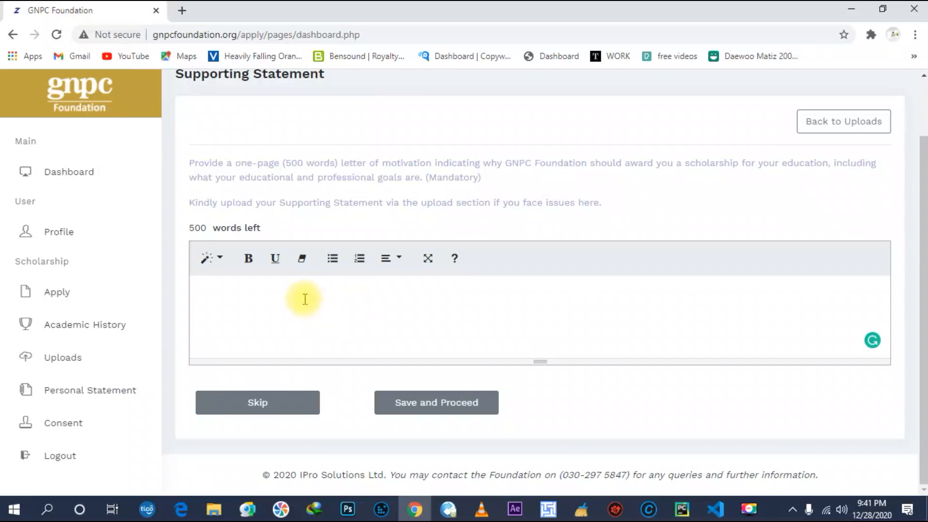
{"action": "type", "text": "ksns"}
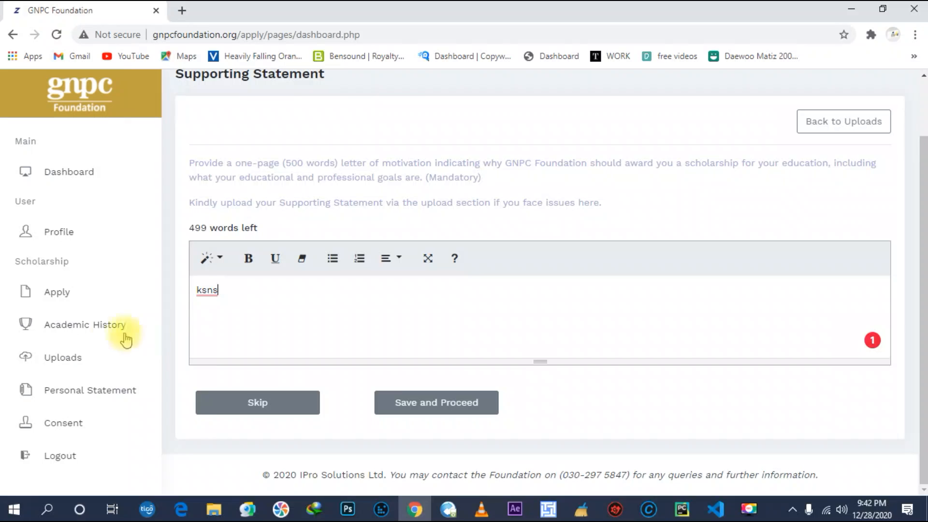
Return to Uploads and attach Personal statement.pdf to the Personal Statement field.
{"action": "left_click", "coordinate": [70, 360]}
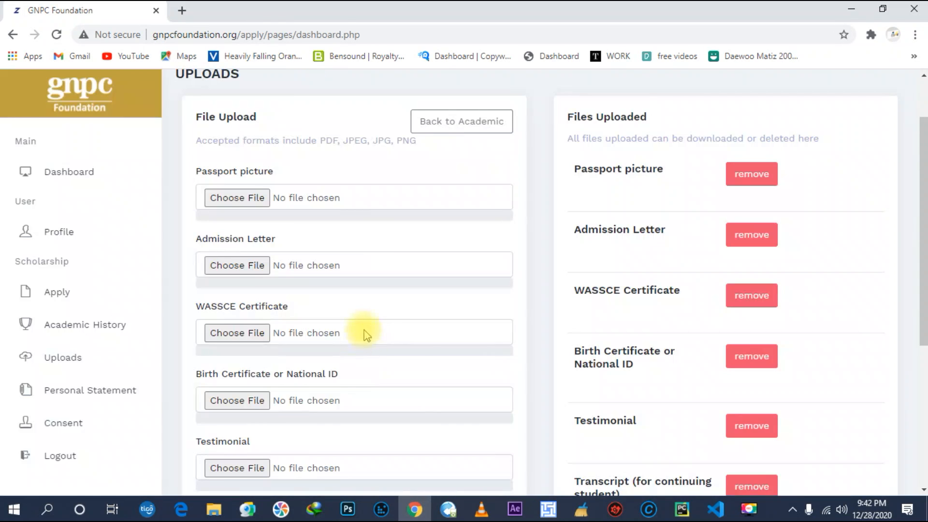
{"action": "scroll", "coordinate": [357, 342], "scroll_direction": "down", "scroll_amount": 5}
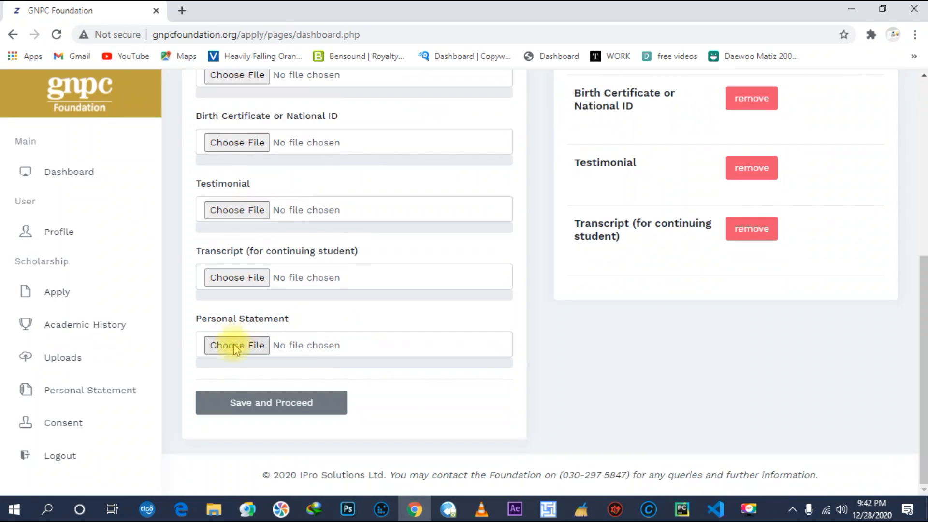
{"action": "left_click", "coordinate": [236, 348]}
{"action": "left_click", "coordinate": [242, 346]}
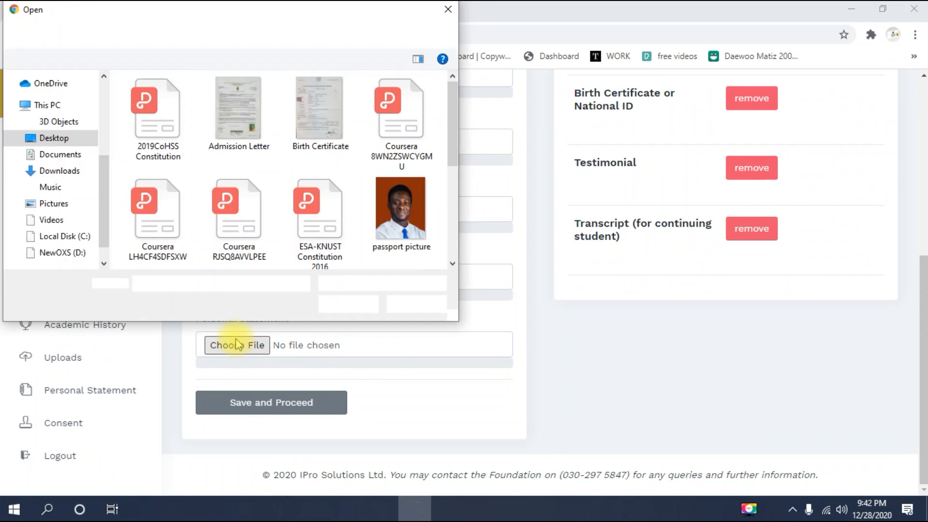
{"action": "scroll", "coordinate": [240, 212], "scroll_direction": "down", "scroll_amount": 2}
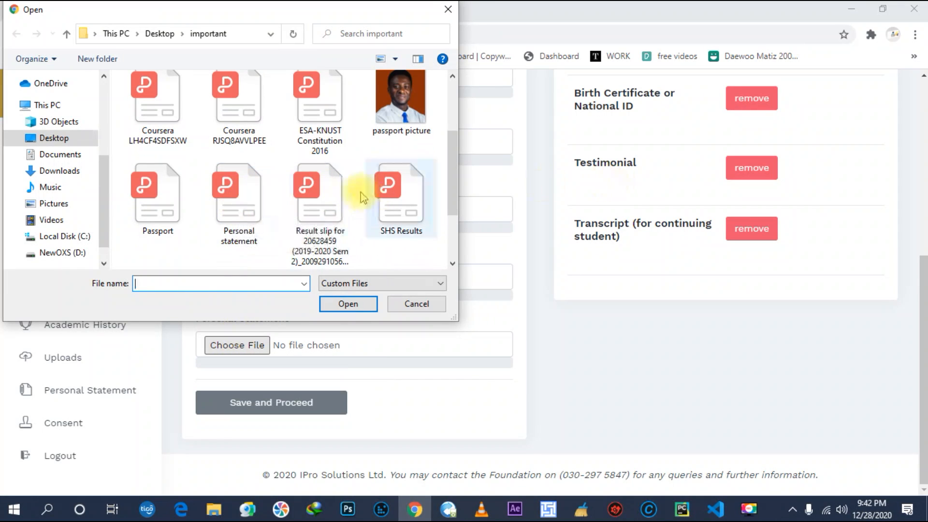
{"action": "left_click", "coordinate": [238, 200]}
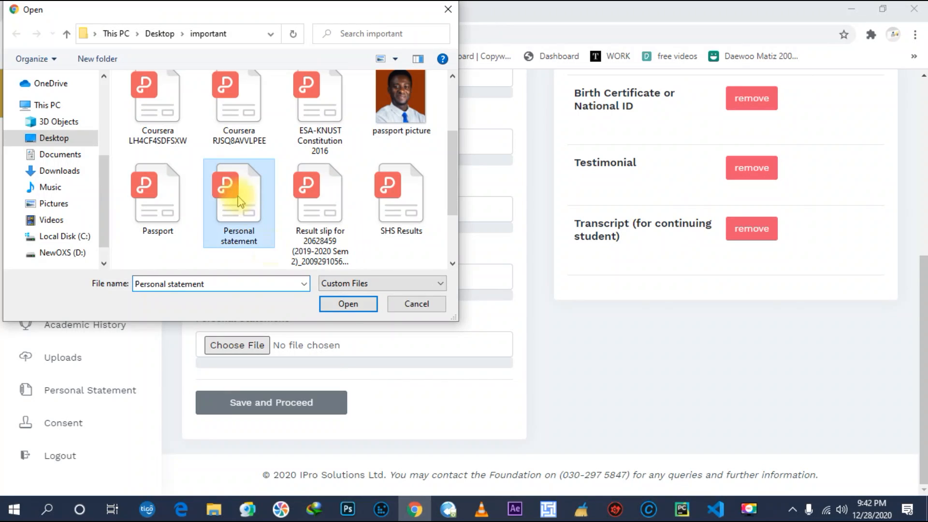
{"action": "left_click", "coordinate": [346, 306]}
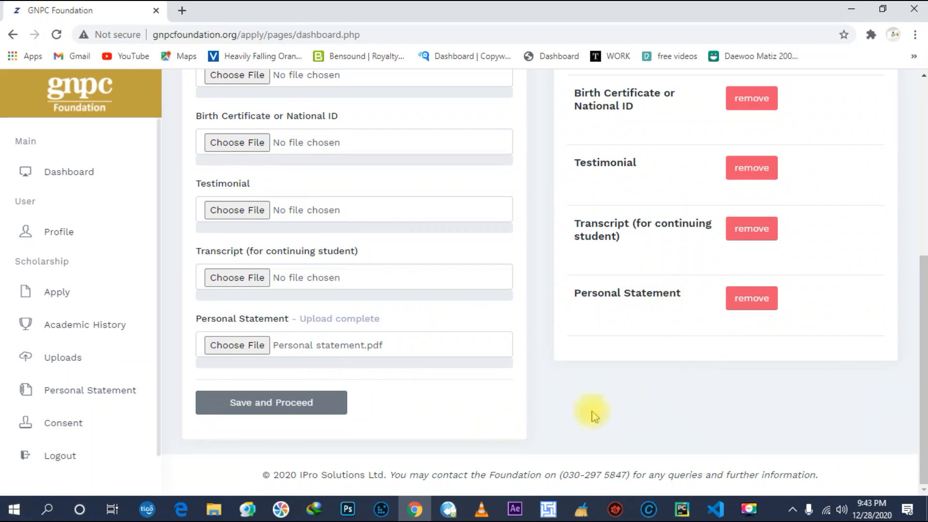
Upload the result slip PDF to the Personal Statement field as well.
{"action": "scroll", "coordinate": [671, 346], "scroll_direction": "up", "scroll_amount": 1}
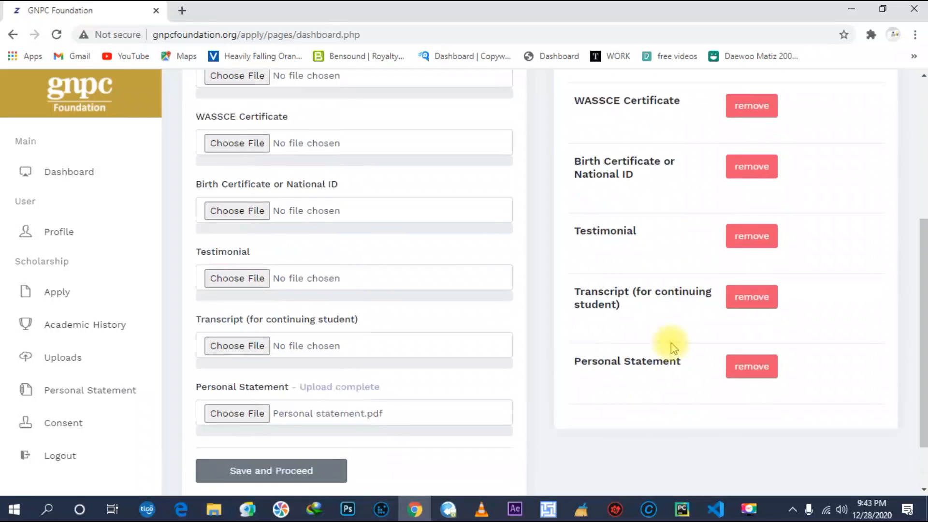
{"action": "left_click", "coordinate": [247, 415]}
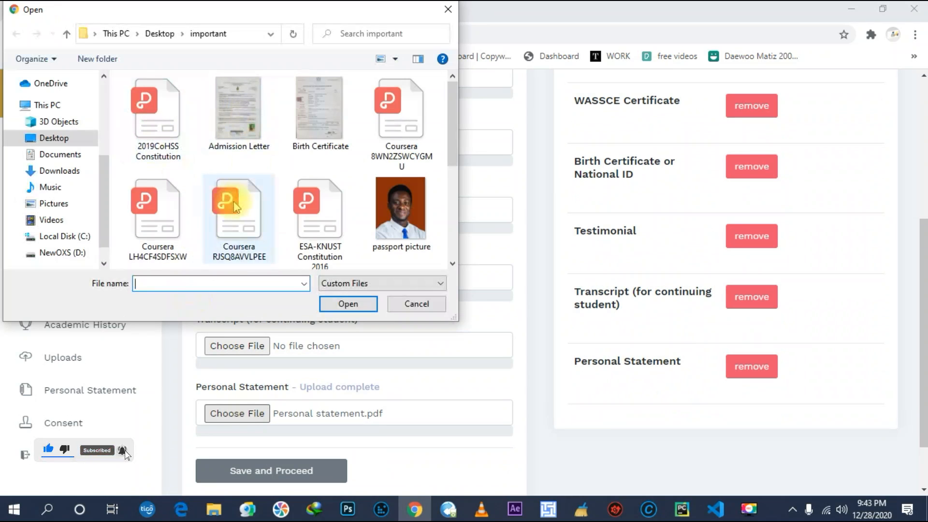
{"action": "scroll", "coordinate": [256, 186], "scroll_direction": "down", "scroll_amount": 2}
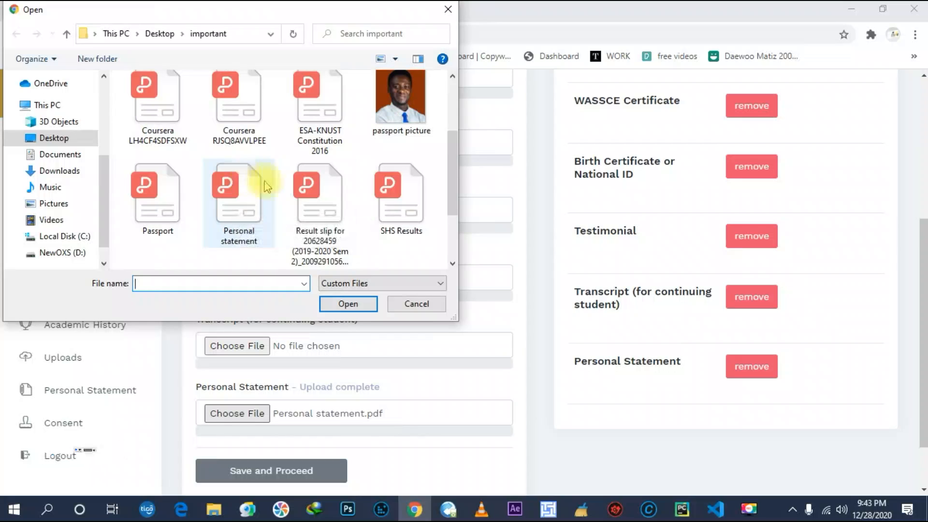
{"action": "left_click", "coordinate": [304, 186]}
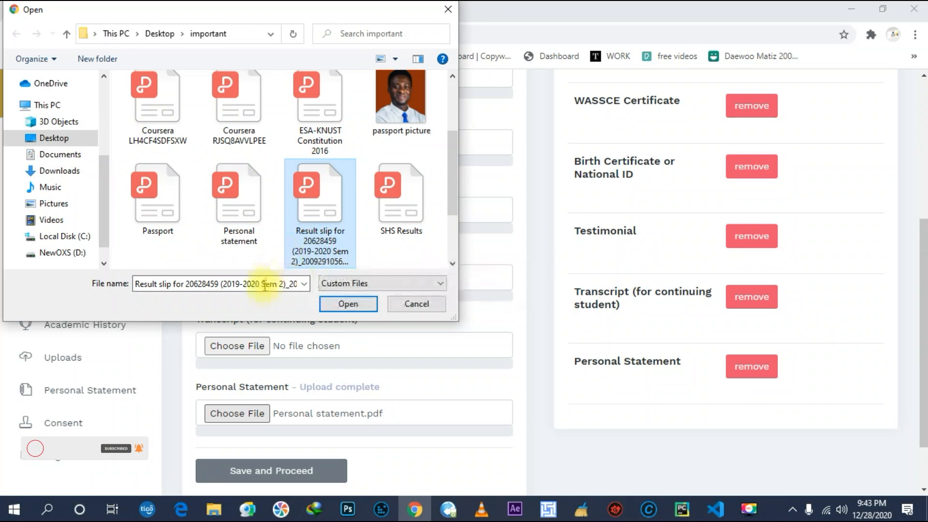
{"action": "left_click", "coordinate": [348, 303]}
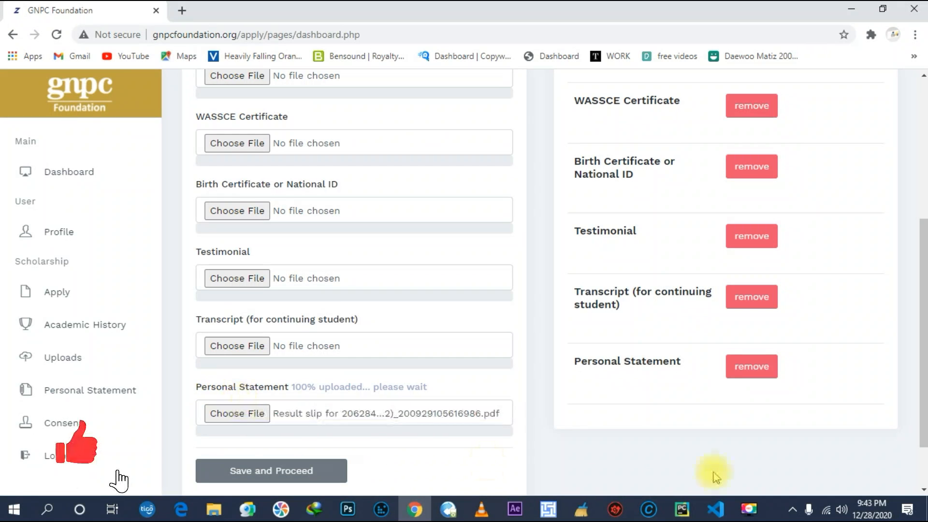
Remove the duplicate Personal Statement entry from Files Uploaded.
{"action": "scroll", "coordinate": [709, 454], "scroll_direction": "down", "scroll_amount": 2}
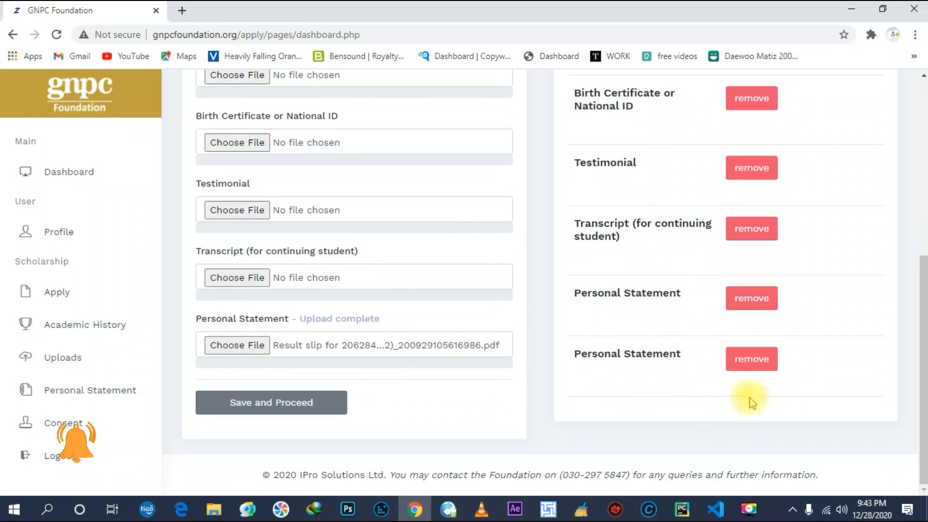
{"action": "left_click", "coordinate": [747, 371]}
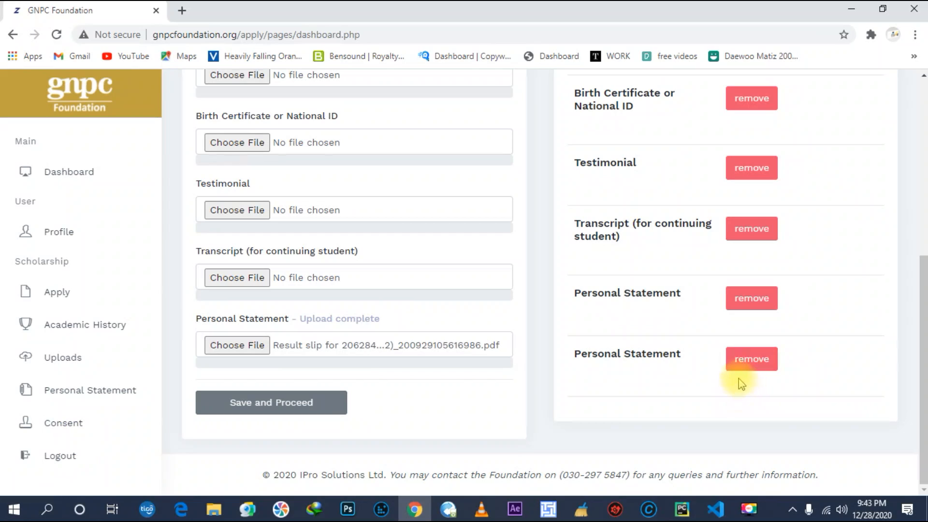
{"action": "left_click", "coordinate": [749, 363]}
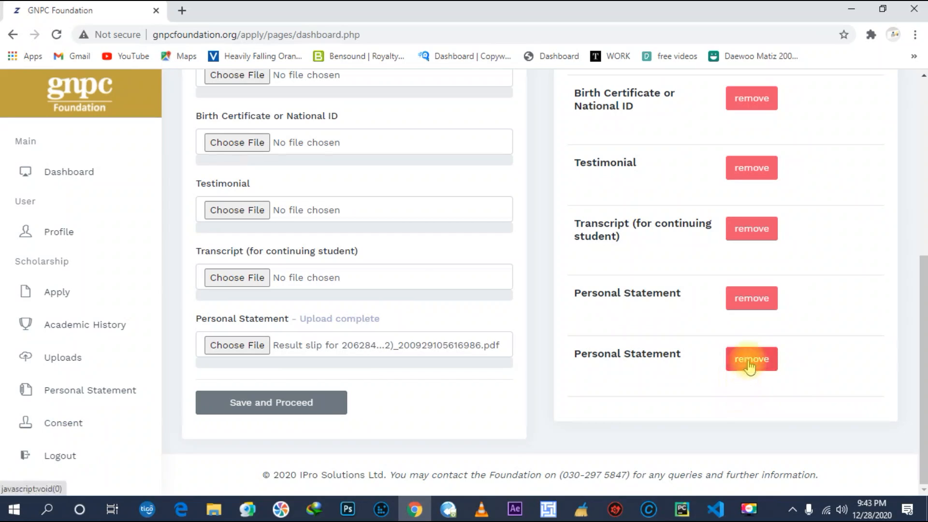
{"action": "left_click", "coordinate": [749, 364]}
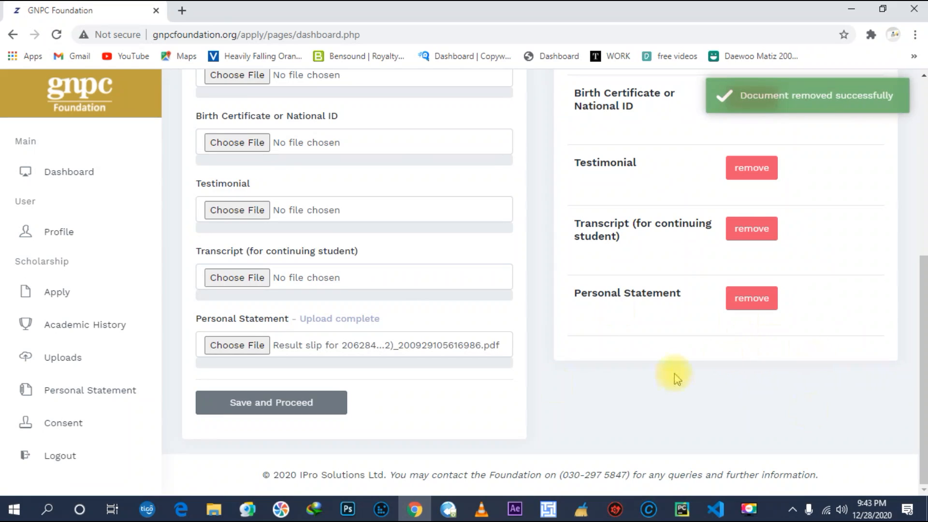
Save the uploads and skip the Supporting Statement page.
{"action": "left_click", "coordinate": [274, 409]}
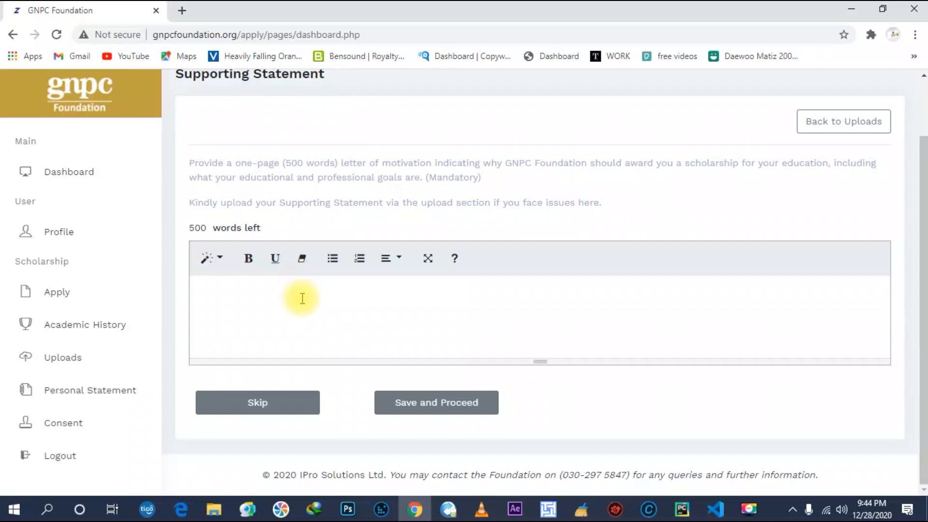
{"action": "left_click", "coordinate": [259, 410]}
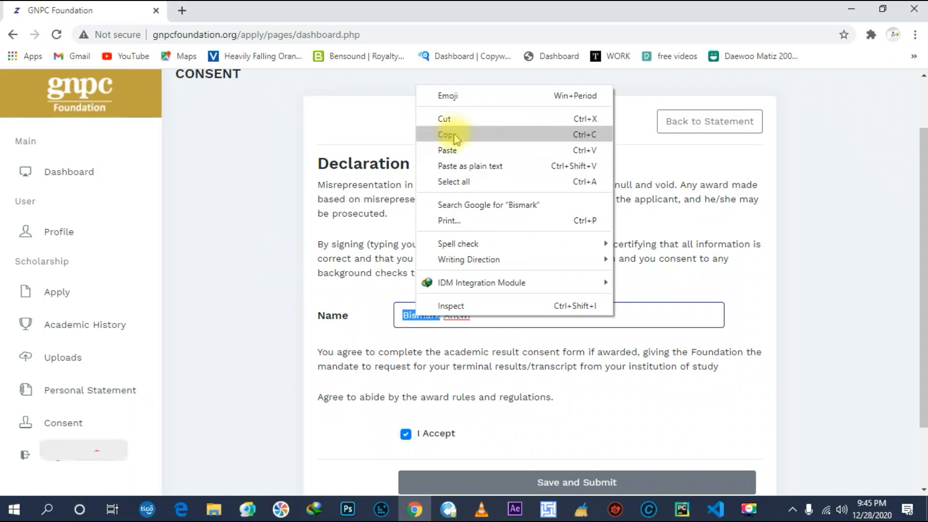
Reorder the Name field to surname first by cutting the given name and pasting it after.
{"action": "left_click", "coordinate": [454, 120]}
{"action": "left_click", "coordinate": [450, 309]}
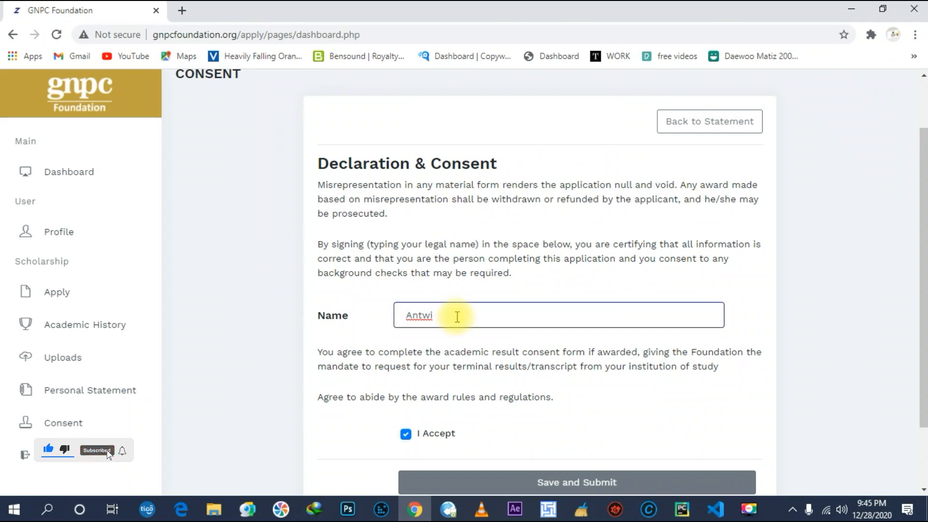
{"action": "right_click", "coordinate": [456, 317]}
{"action": "left_click", "coordinate": [501, 187]}
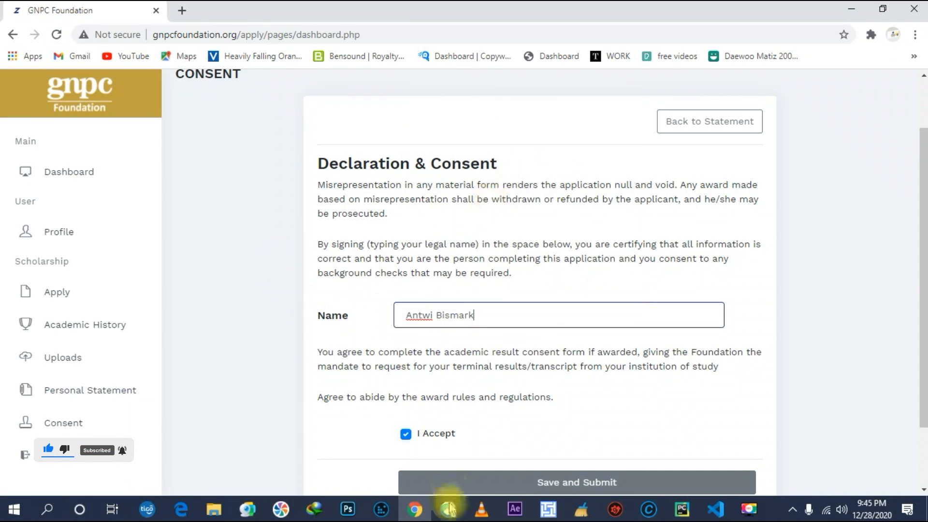
{"action": "scroll", "coordinate": [456, 394], "scroll_direction": "down", "scroll_amount": 2}
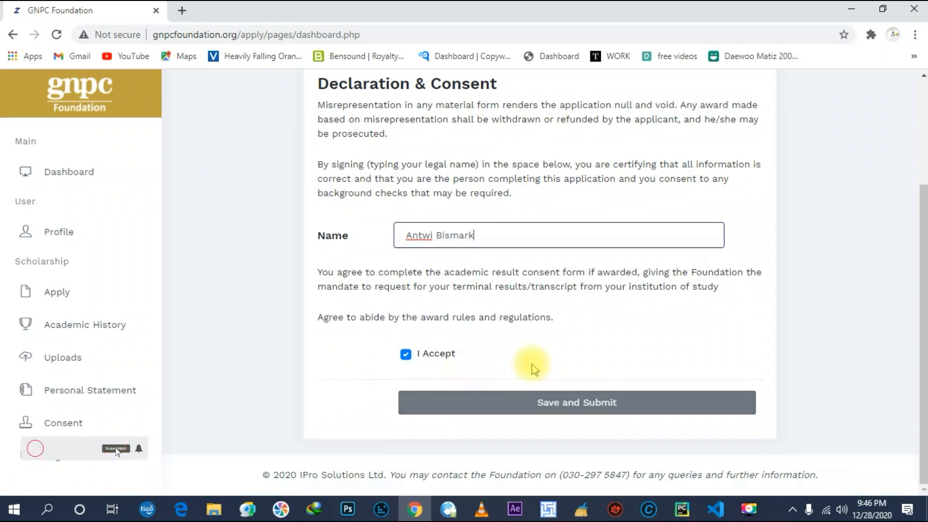